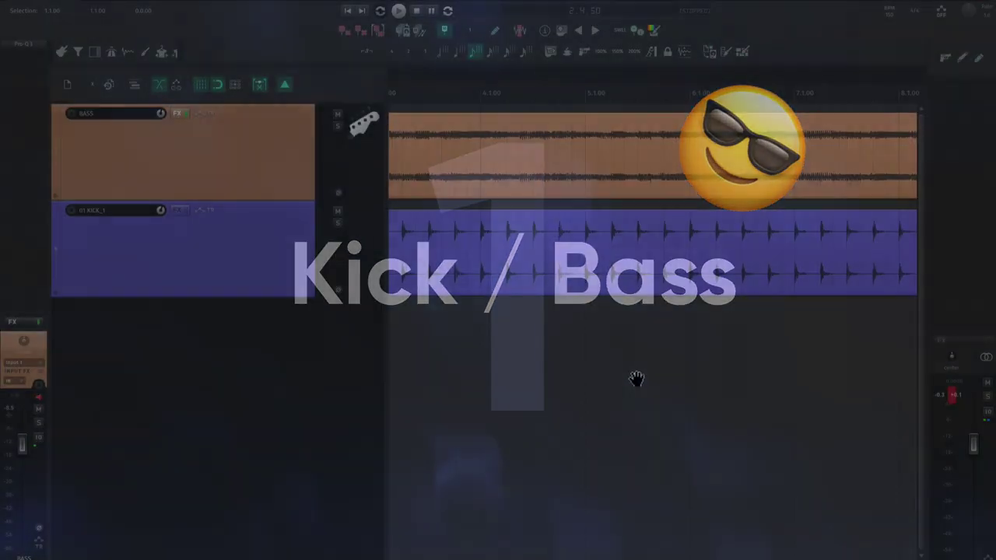
Step: Zoom and pan the arrangement to frame the bass and kick clips
scroll(727, 402, down, 4)
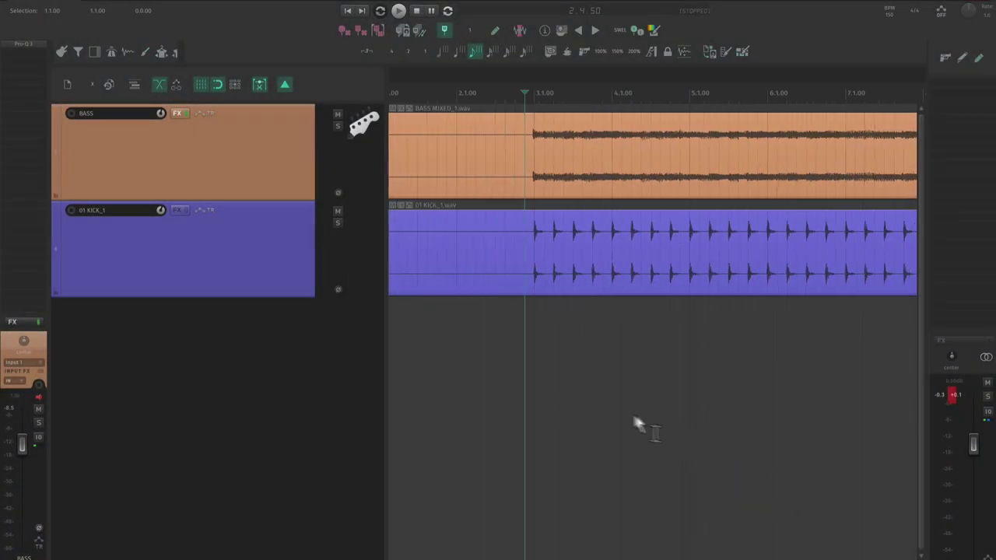
scroll(552, 382, up, 3)
scroll(502, 318, up, 2)
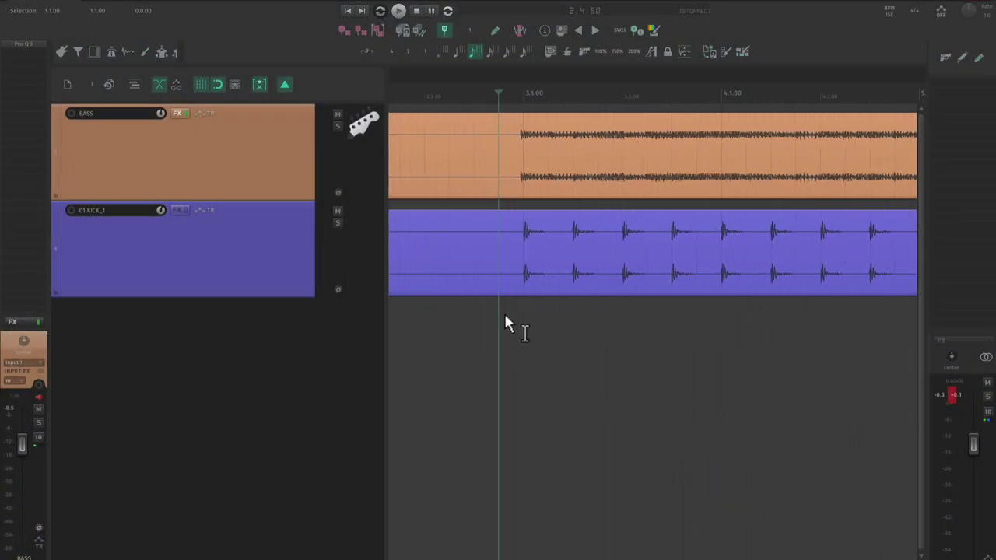
scroll(516, 329, down, 3)
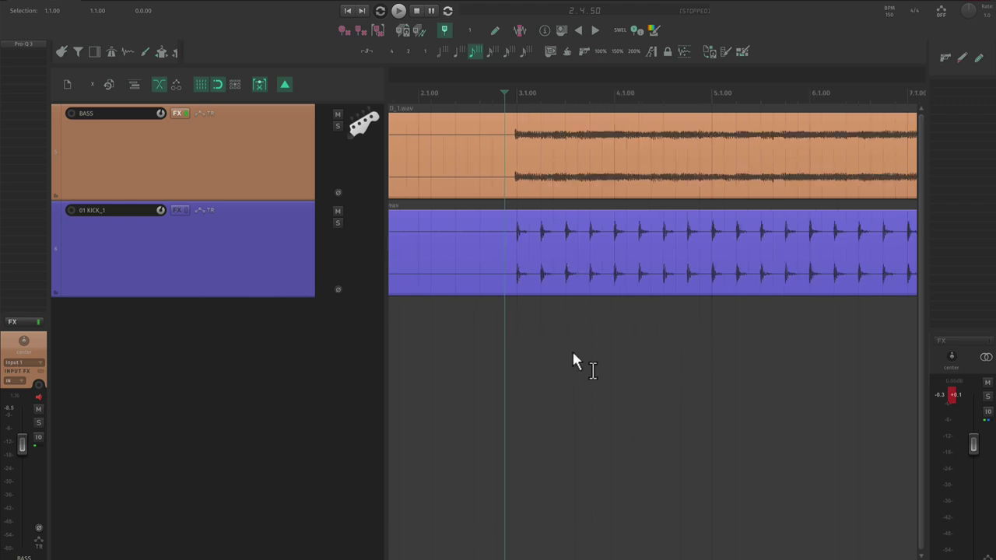
drag(573, 360, 519, 344)
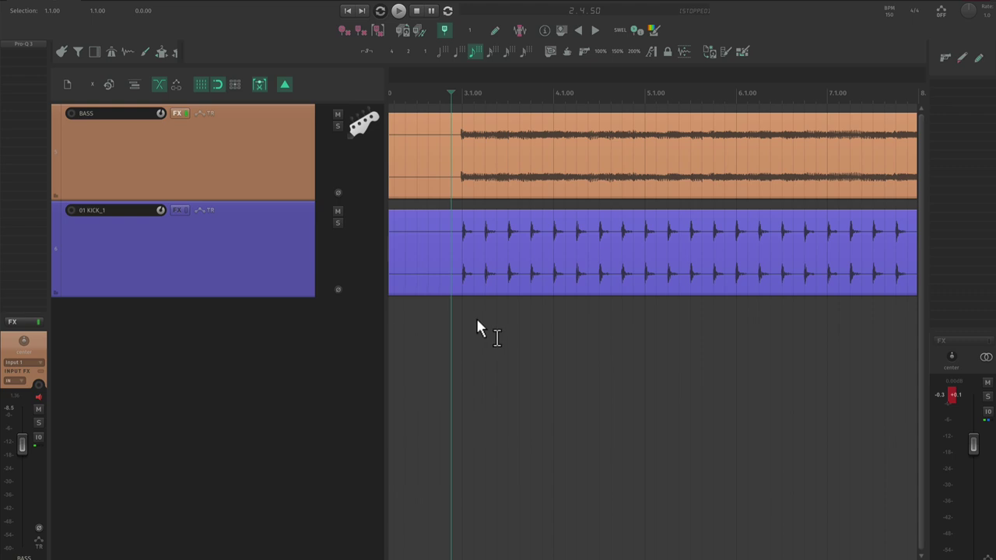
scroll(471, 325, up, 1)
Step: Play the bass and kick together, following playback through bar 11
key(space)
scroll(508, 339, down, 4)
drag(595, 338, 568, 337)
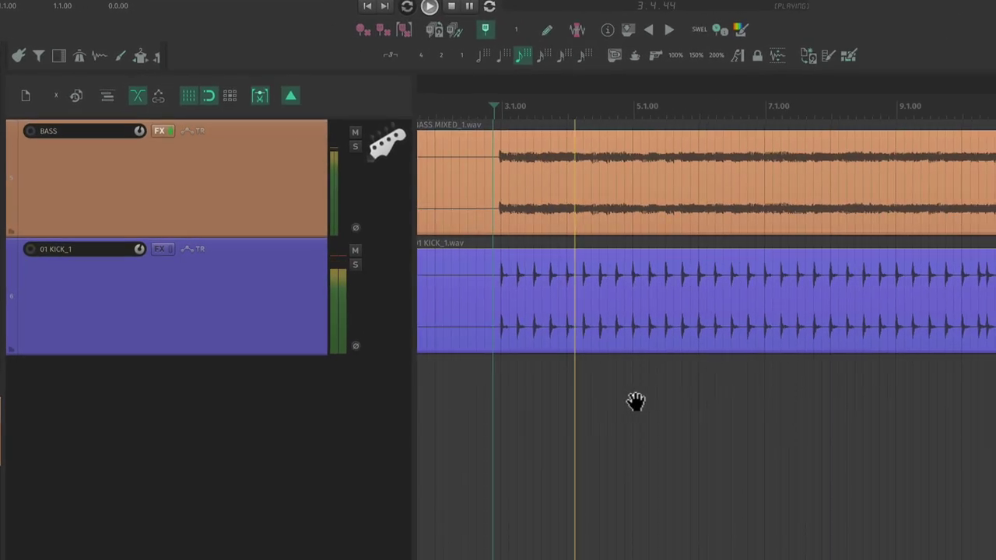
drag(634, 401, 622, 400)
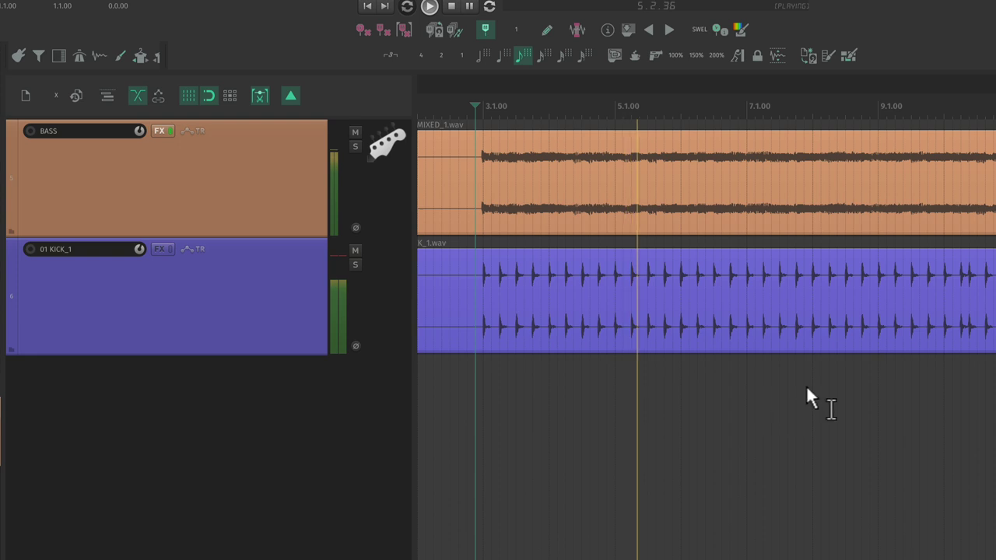
drag(870, 413, 819, 396)
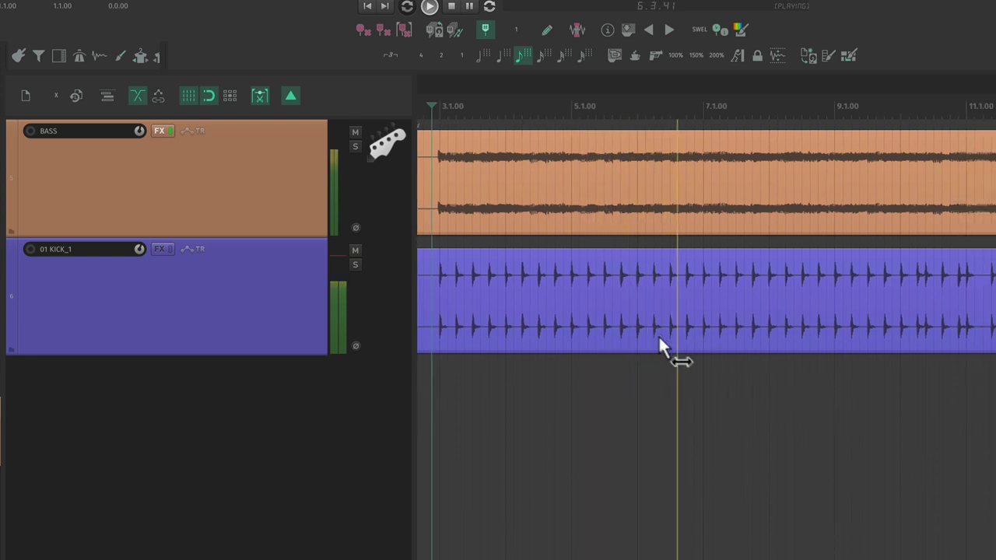
scroll(633, 265, down, 3)
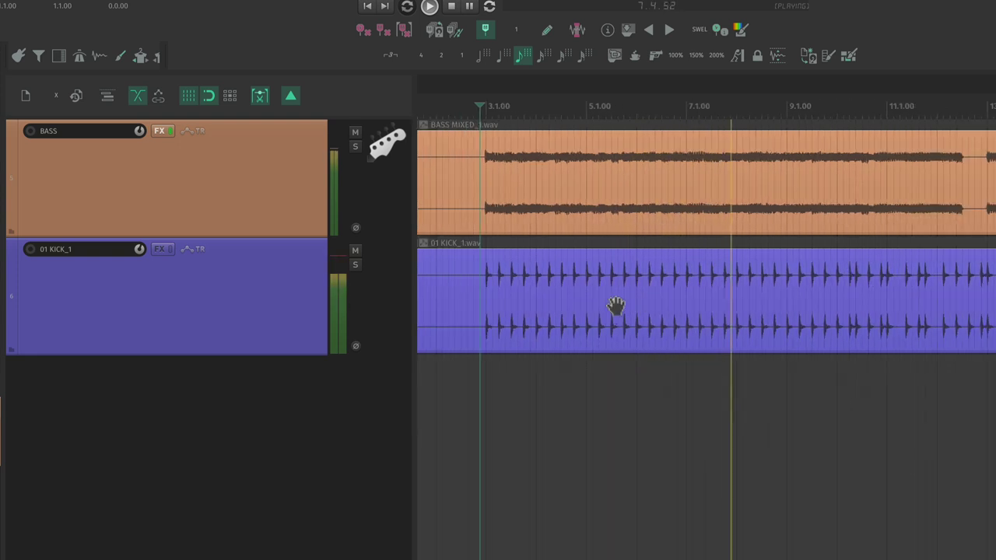
mouse_move(618, 306)
mouse_down()
mouse_move(642, 307)
mouse_move(613, 313)
mouse_up()
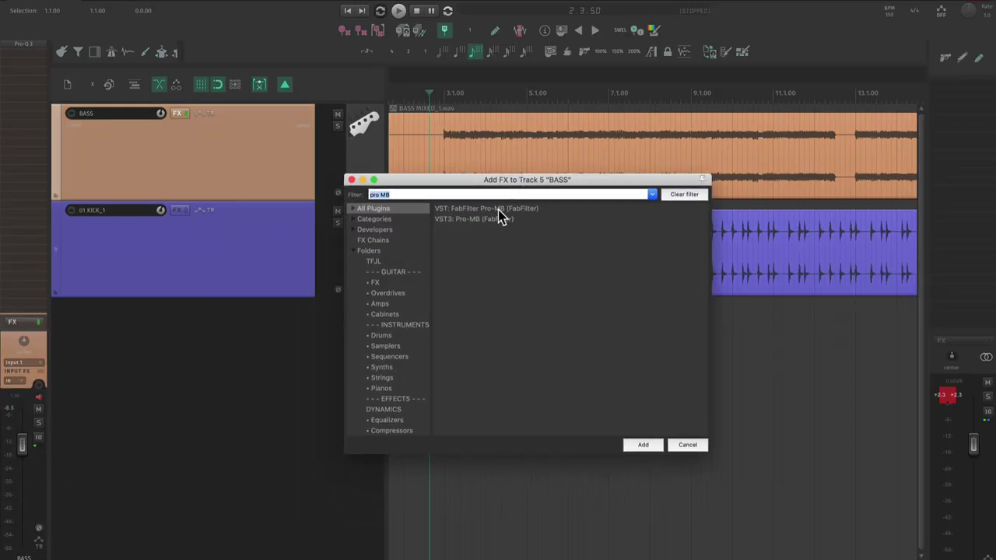
Step: Add VST3 FabFilter Pro-MB to BASS, then play from the bass clip with BASS soloed
double_click(498, 220)
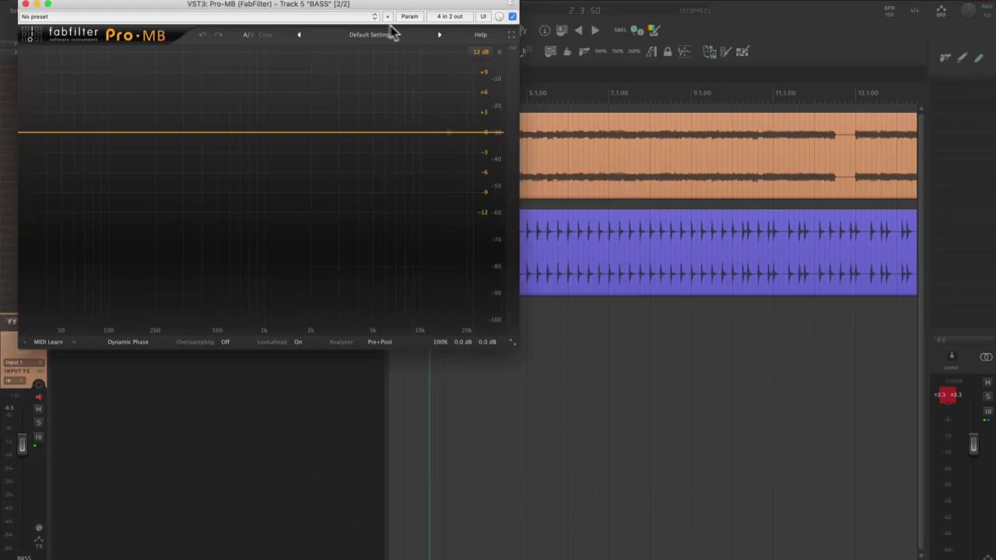
drag(335, 9, 632, 183)
click(440, 133)
key(space)
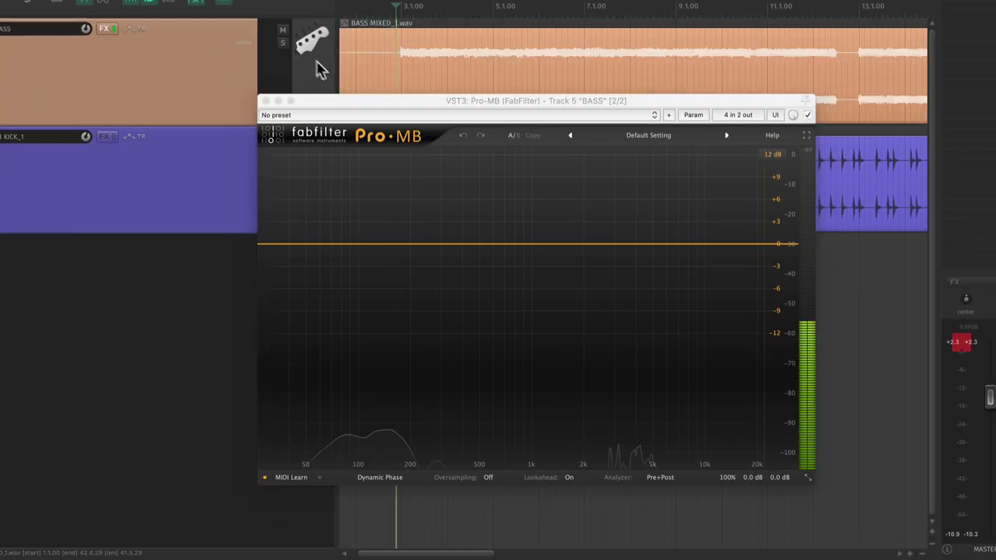
click(284, 43)
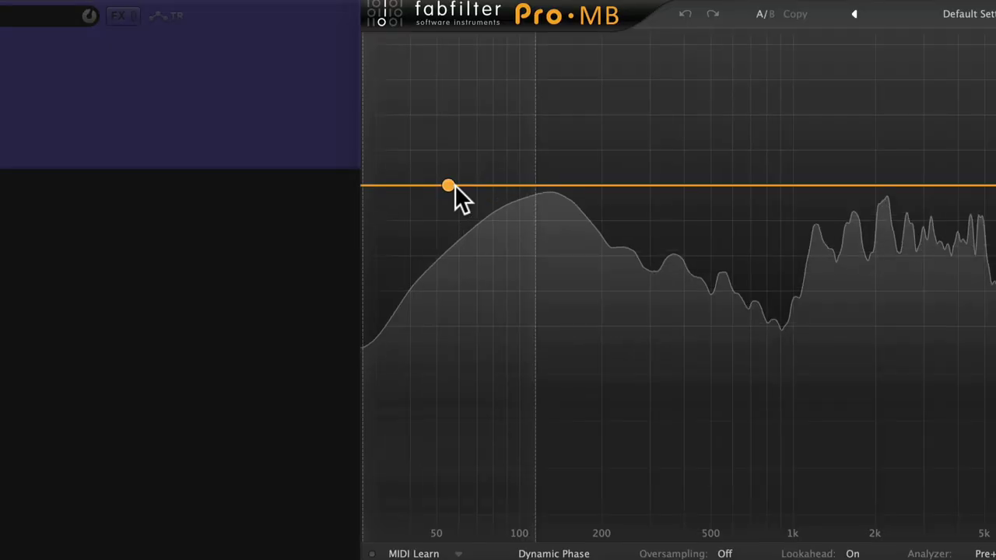
Step: Create Pro-MB Band 1 on the bass with its upper crossover near 110 Hz
click(313, 245)
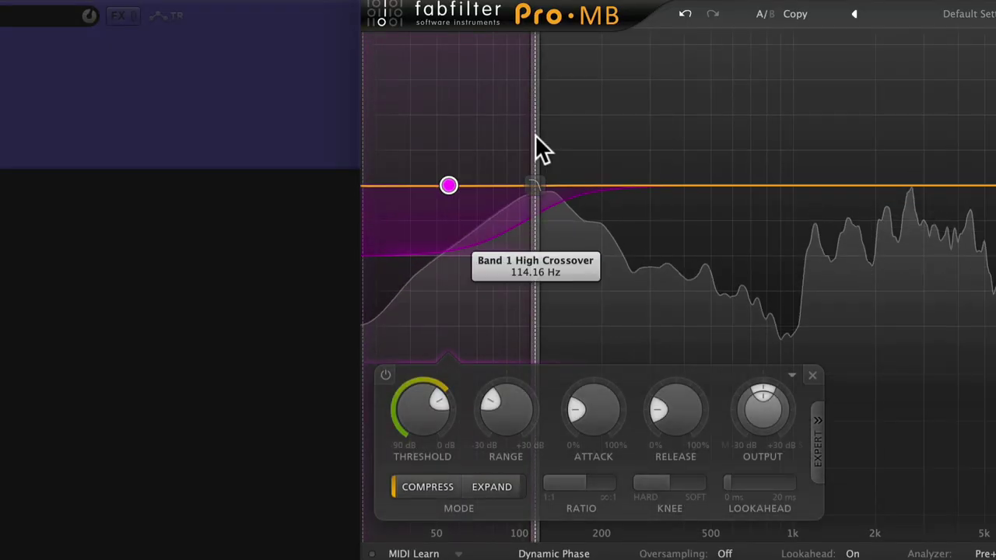
mouse_move(535, 137)
mouse_down()
mouse_move(549, 138)
mouse_move(520, 140)
mouse_up()
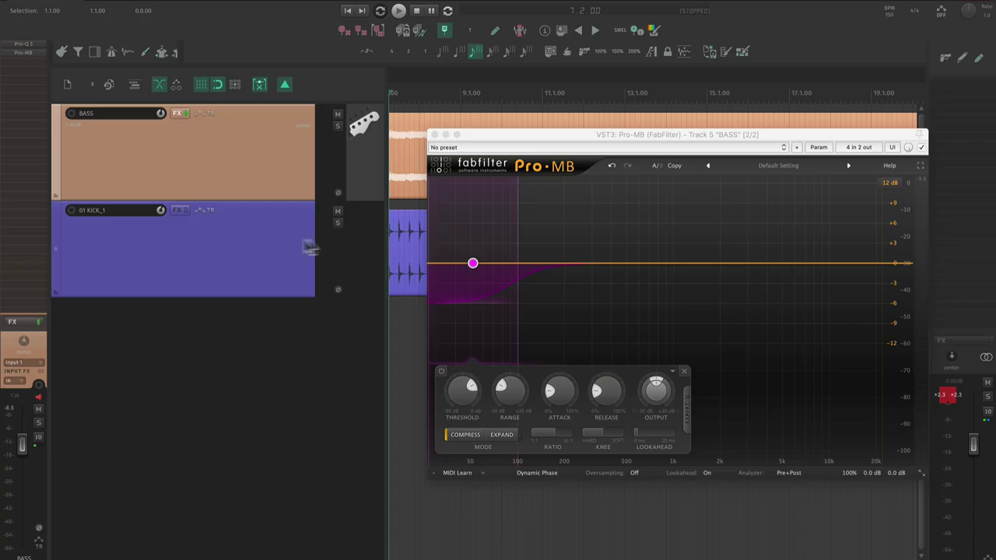
Step: Send the kick track's audio to the BASS track on channels 3/4
click(264, 248)
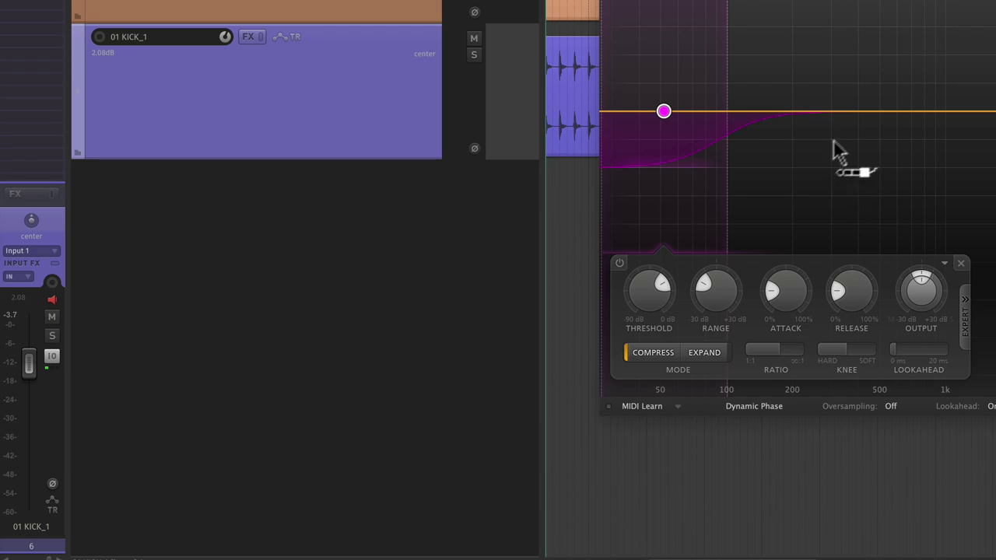
drag(846, 151, 841, 148)
click(562, 61)
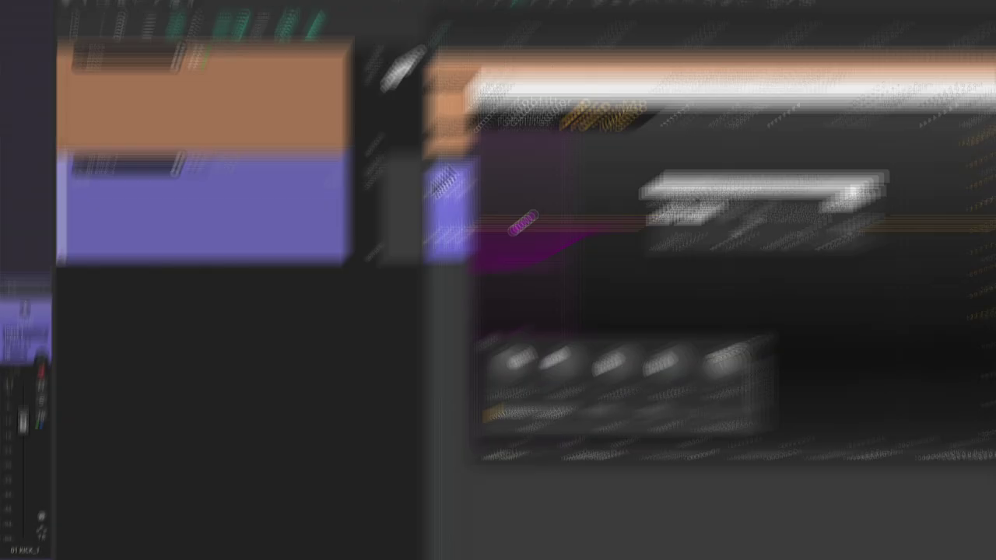
Step: Key Band 1 from the kick, threshold about -32 dB, crossover back near 111 Hz
click(651, 281)
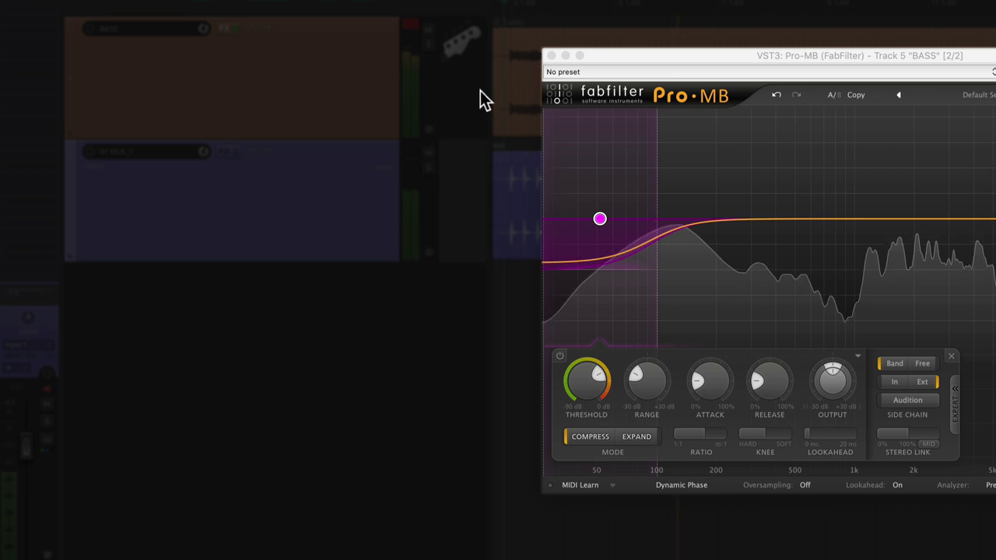
drag(658, 225, 938, 237)
drag(585, 383, 514, 509)
click(429, 171)
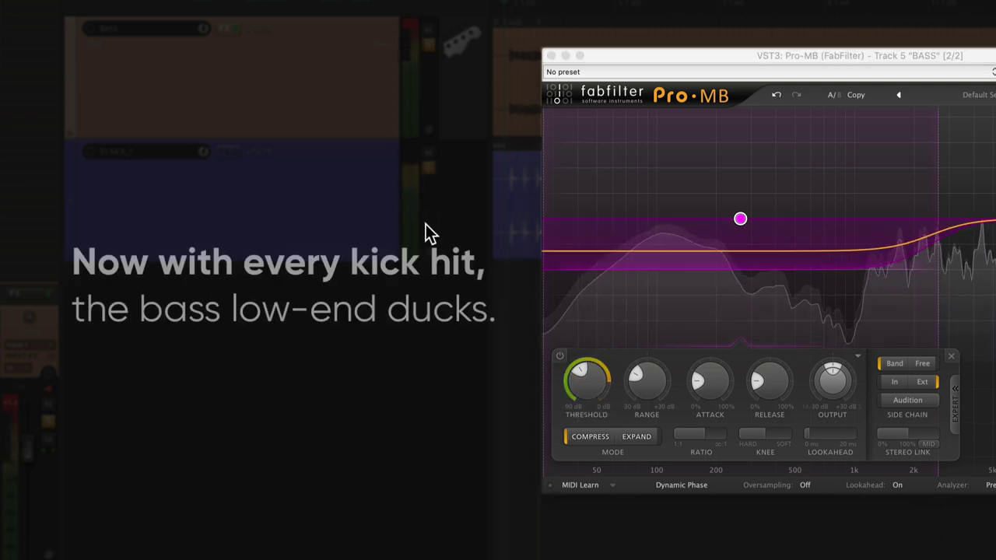
drag(936, 187, 655, 174)
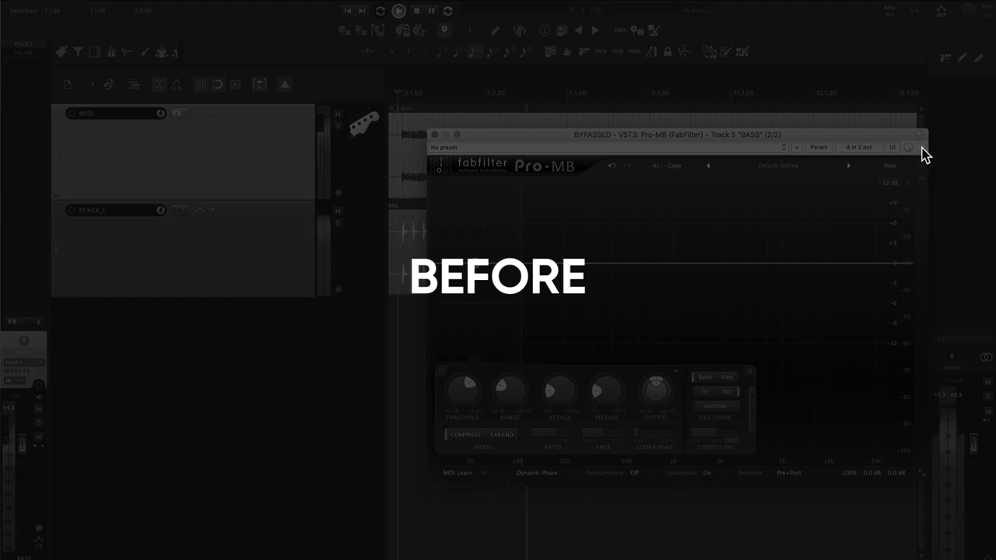
Step: Re-enable the bass's Pro-MB and zoom out the arrangement during playback
click(922, 148)
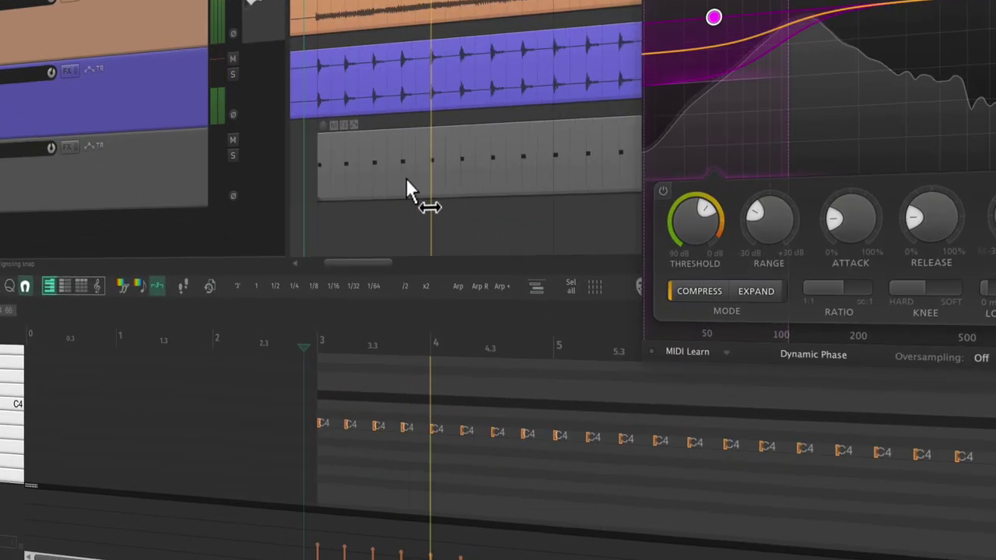
scroll(345, 195, down, 2)
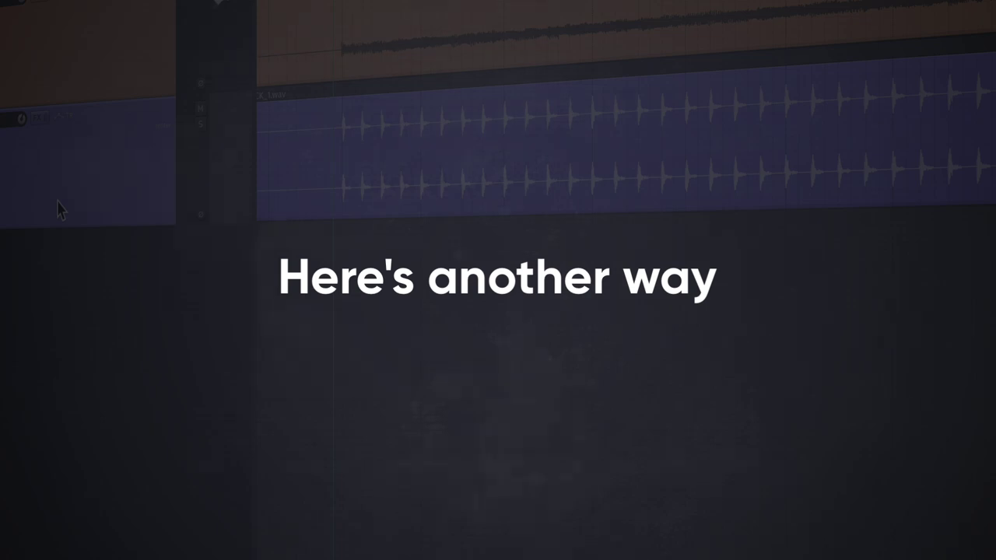
Step: Duplicate the kick as KICK SIDECHAIN with a pre-fader (post-FX) send to BASS
right_click(60, 208)
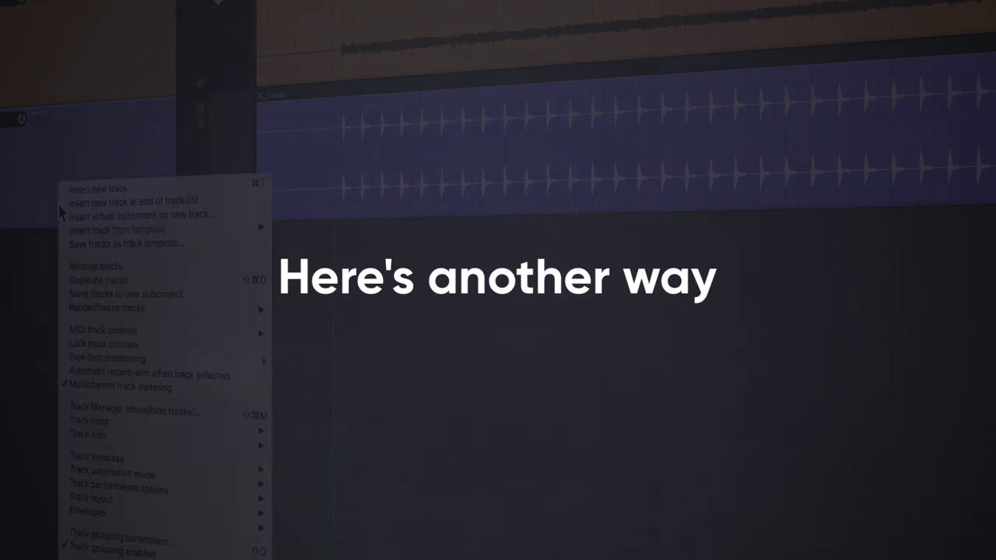
click(91, 281)
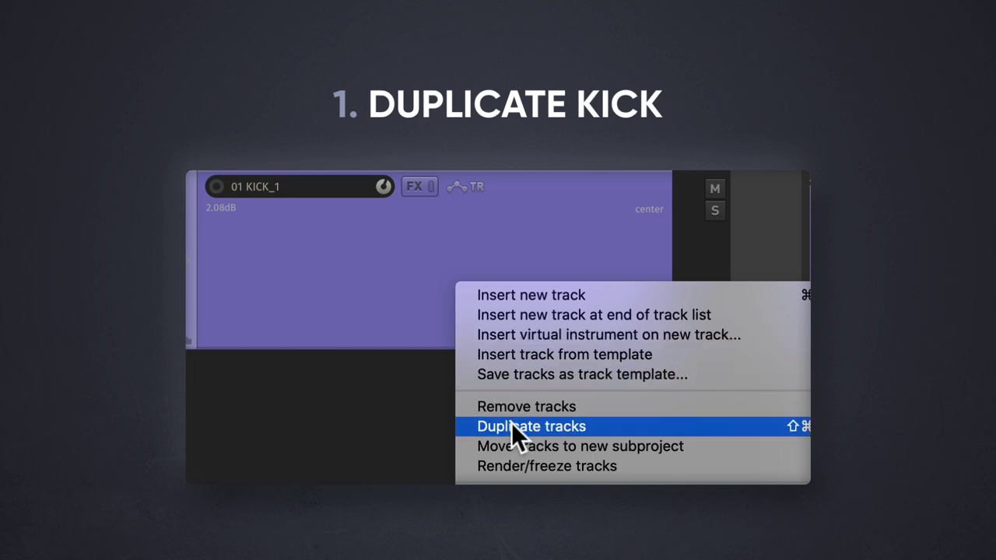
click(511, 423)
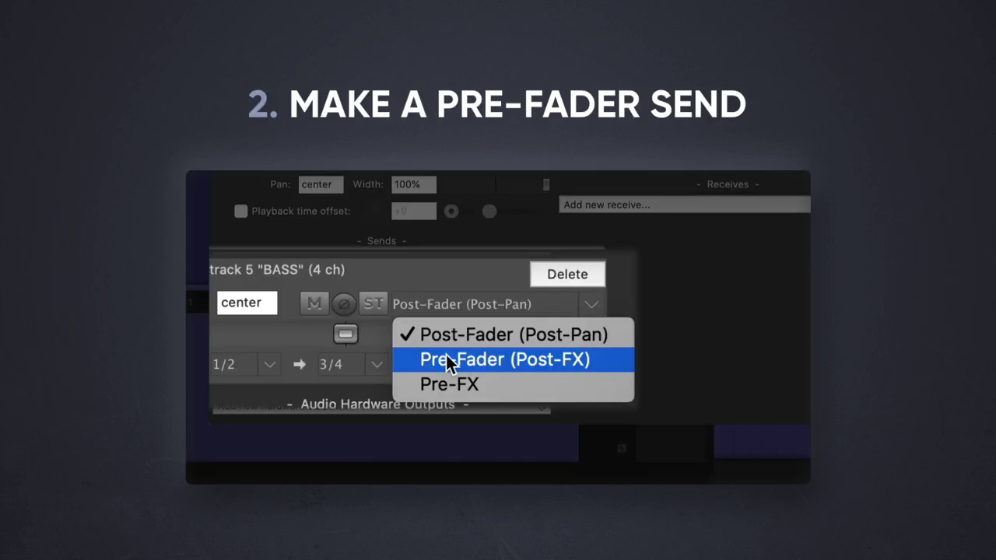
click(446, 359)
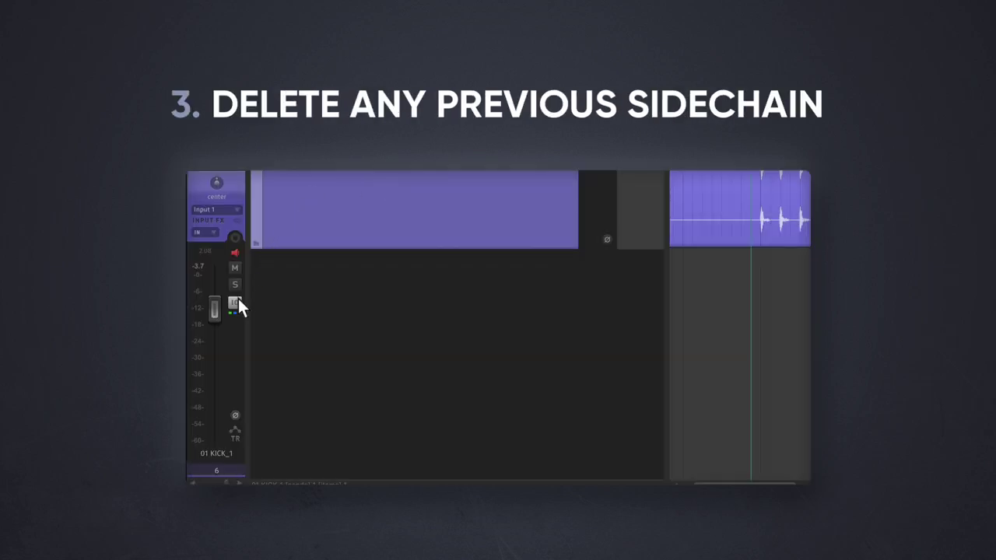
Step: Delete the old kick send, low-cut the sidechain with Pro-Q 3, fader to -8.32 dB
click(235, 302)
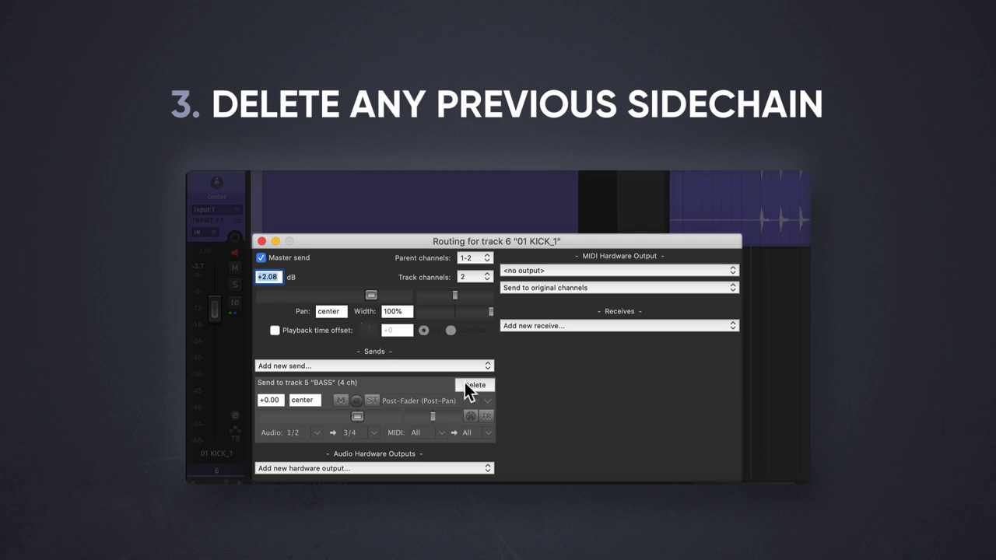
click(462, 384)
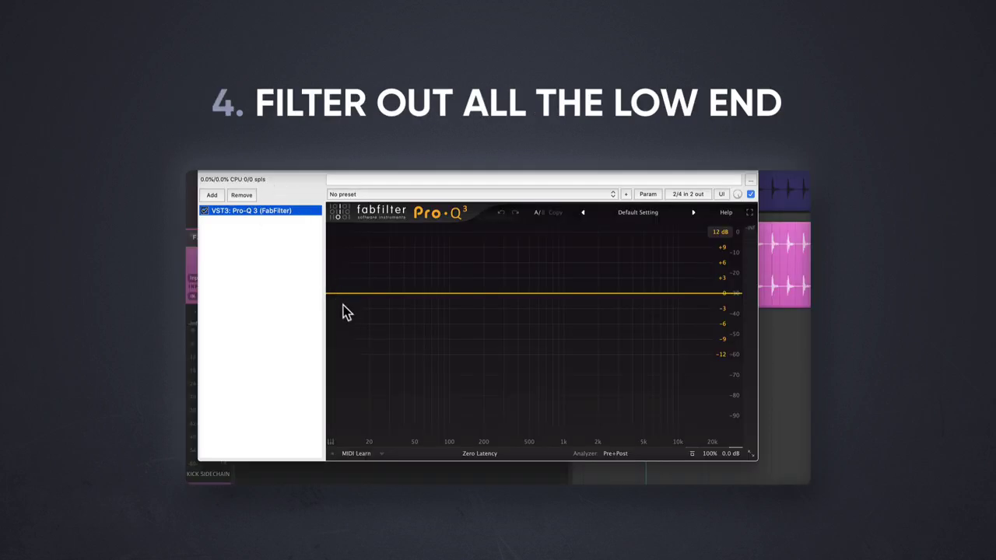
drag(342, 295, 567, 305)
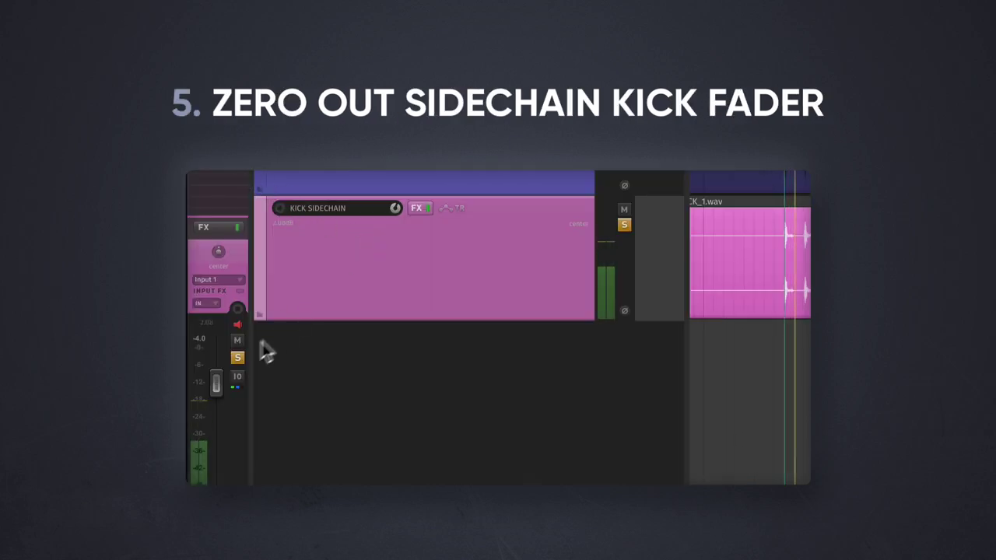
drag(216, 383, 213, 414)
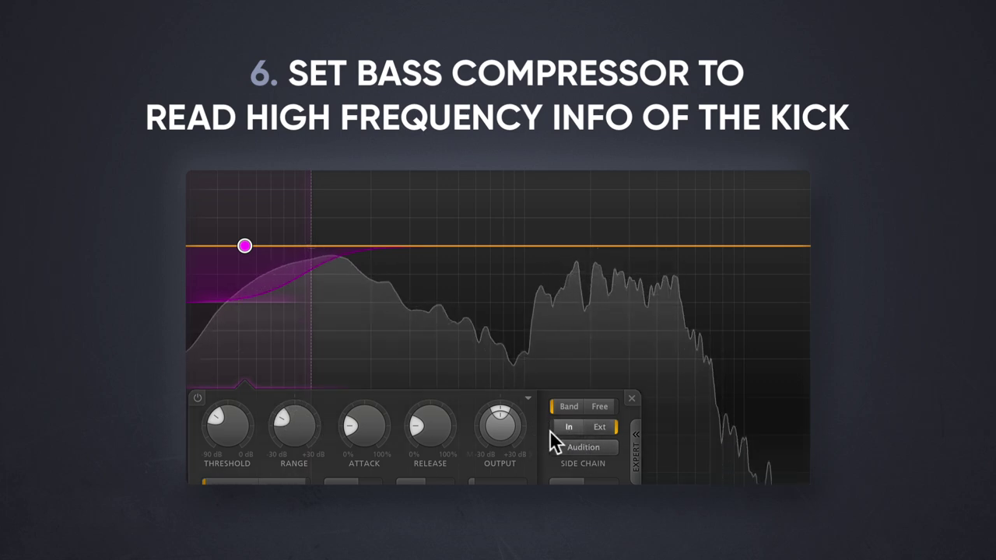
Step: Limit Pro-MB's sidechain to the kick's highs, from about 946 Hz up to ~5.5 kHz
click(601, 407)
mouse_move(527, 371)
mouse_down()
mouse_move(513, 371)
mouse_move(526, 371)
mouse_up()
drag(685, 372, 691, 374)
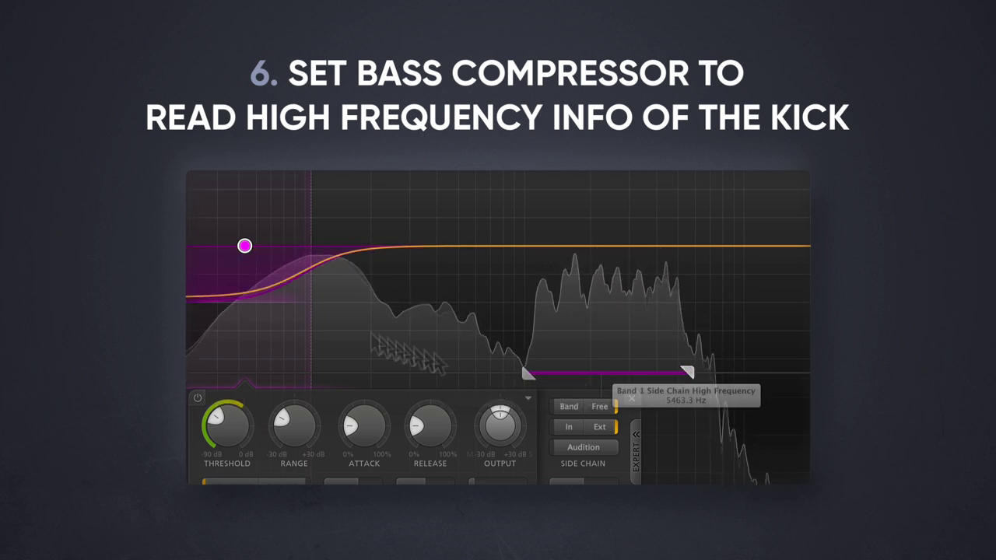
Step: Set the bass's low band below about 158 Hz with threshold -36.84 dB
drag(249, 287, 231, 395)
drag(307, 217, 619, 238)
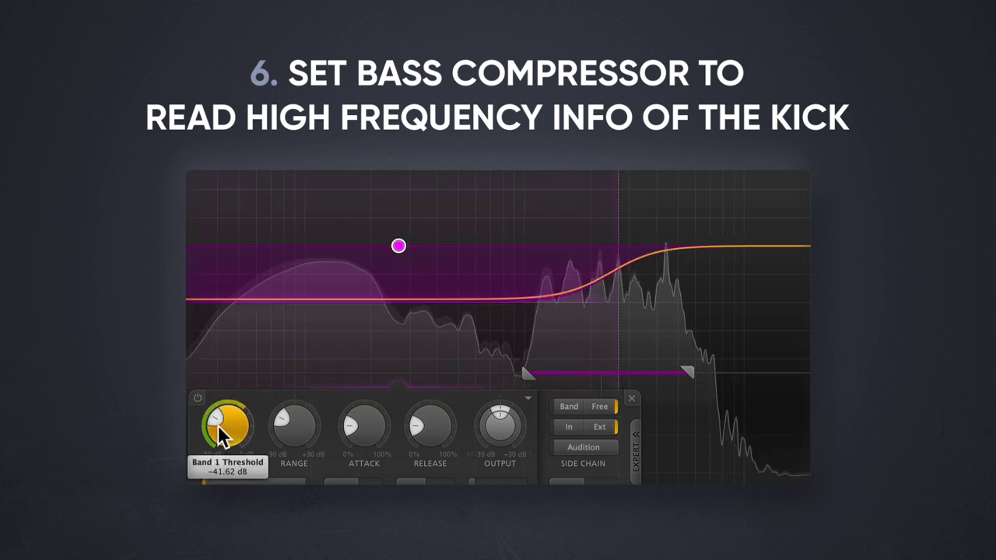
drag(616, 214, 311, 224)
drag(216, 436, 221, 369)
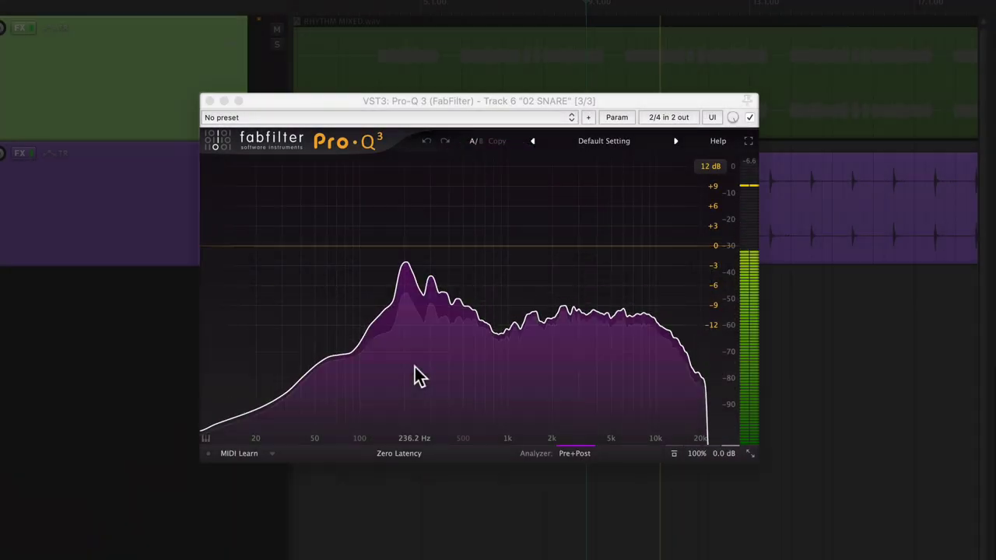
Step: Place the snare and rhythm guitar Pro-Q 3 windows side by side, adding then deleting a test bell
mouse_move(410, 282)
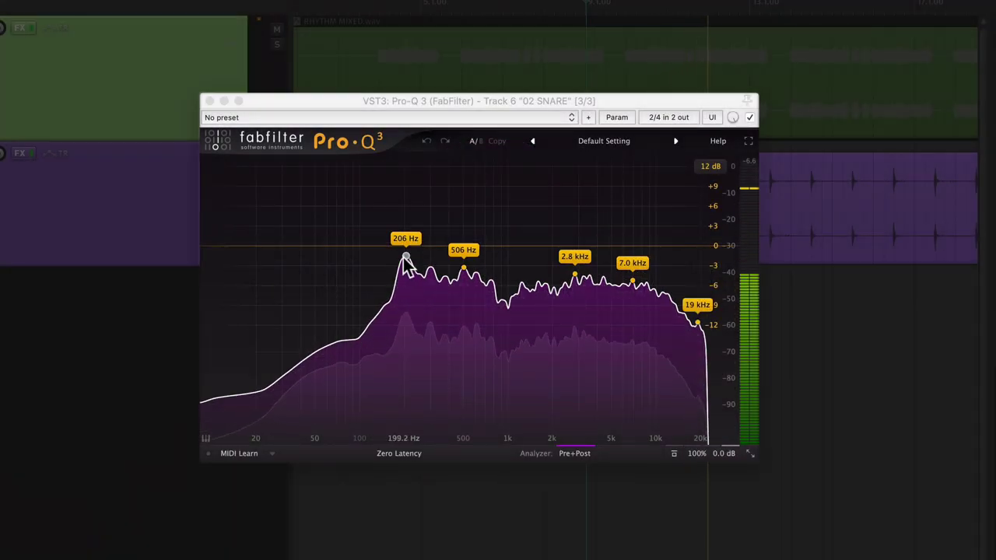
drag(395, 103, 555, 107)
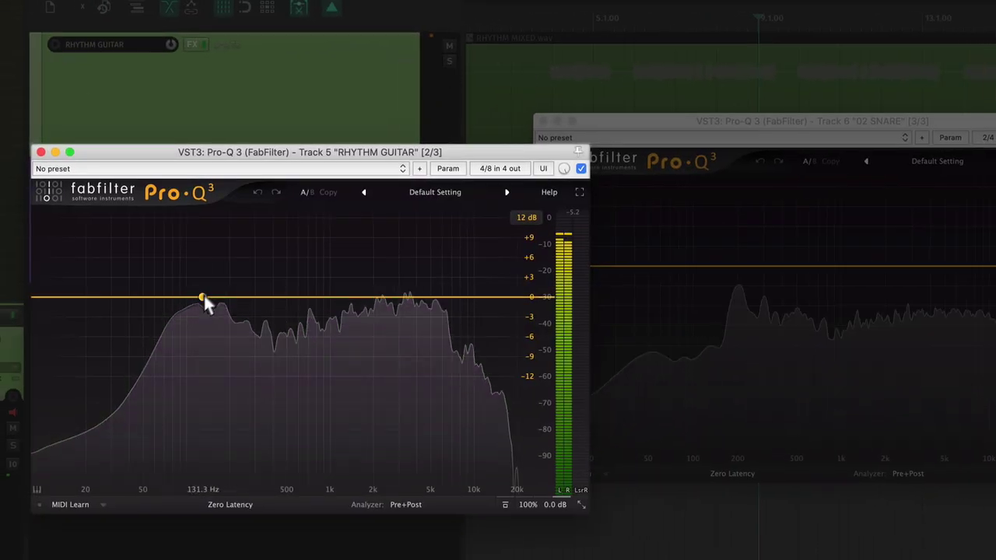
drag(204, 297, 241, 320)
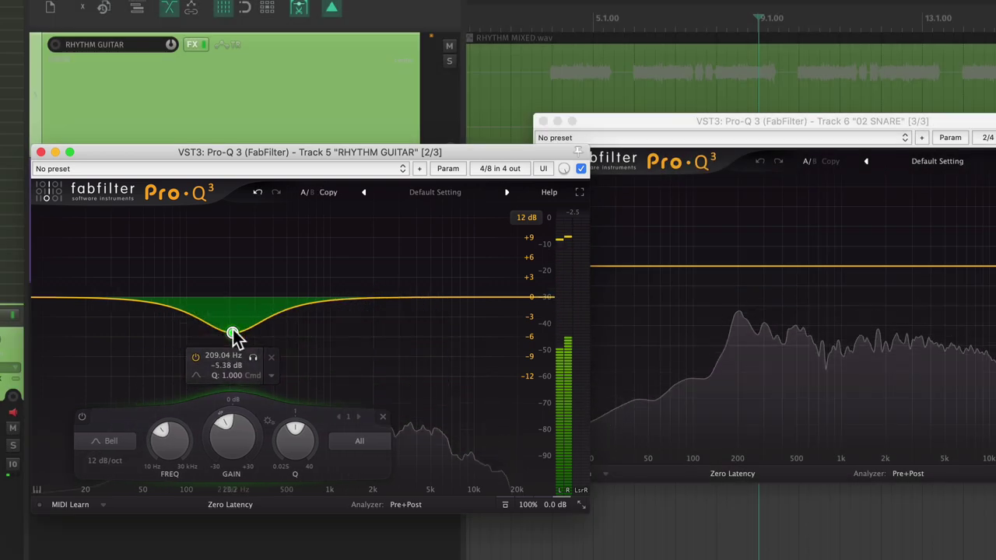
click(271, 357)
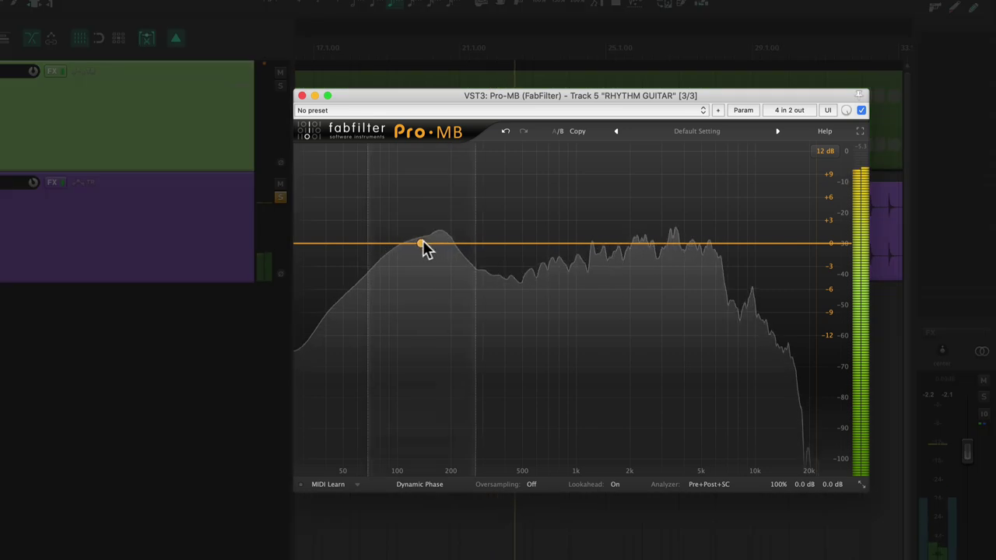
Step: Add a Pro-MB compression band on the rhythm guitar with its low edge near 94 Hz
click(430, 245)
drag(430, 245, 424, 246)
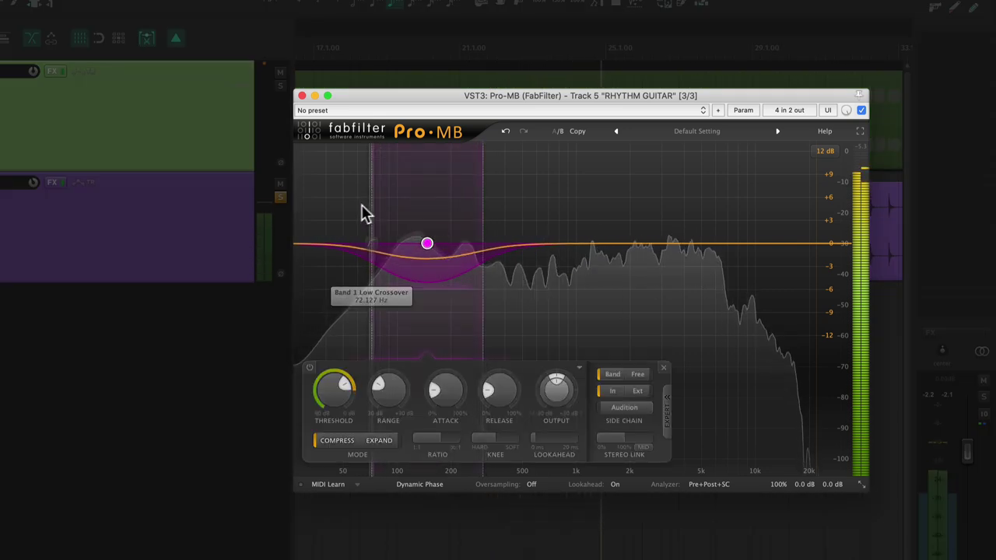
drag(367, 203, 391, 206)
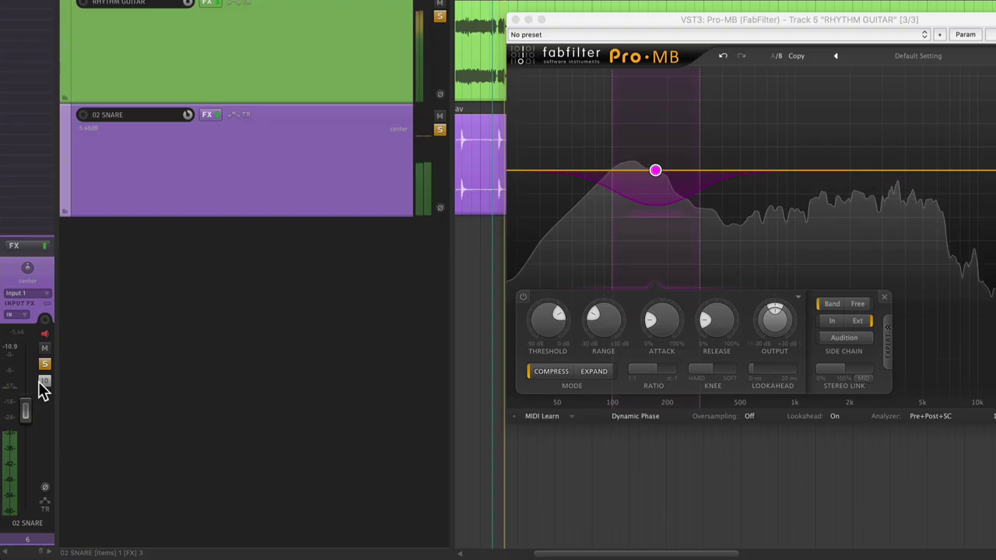
Step: Key the guitar band from 02 SNARE and set its top near 240 Hz while playing
drag(38, 381, 747, 244)
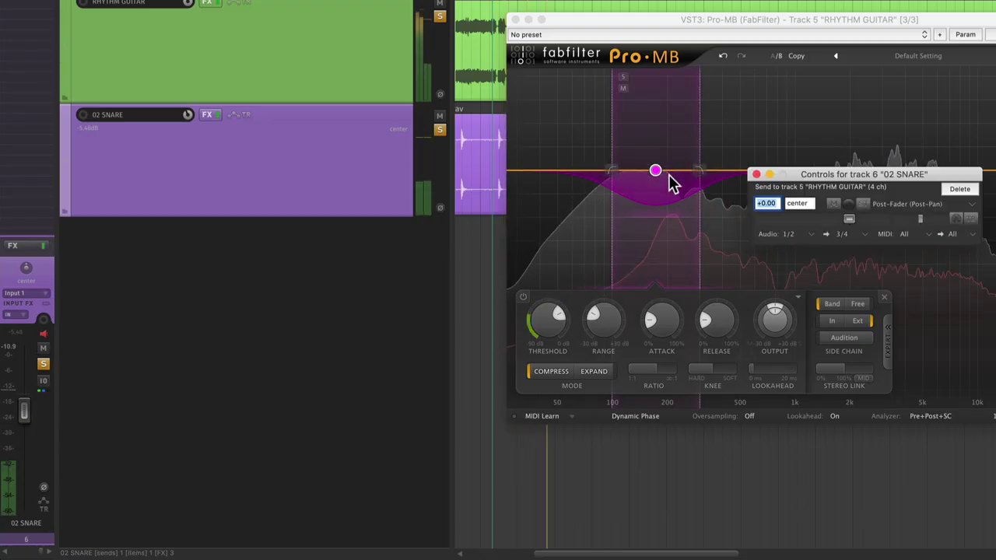
click(701, 144)
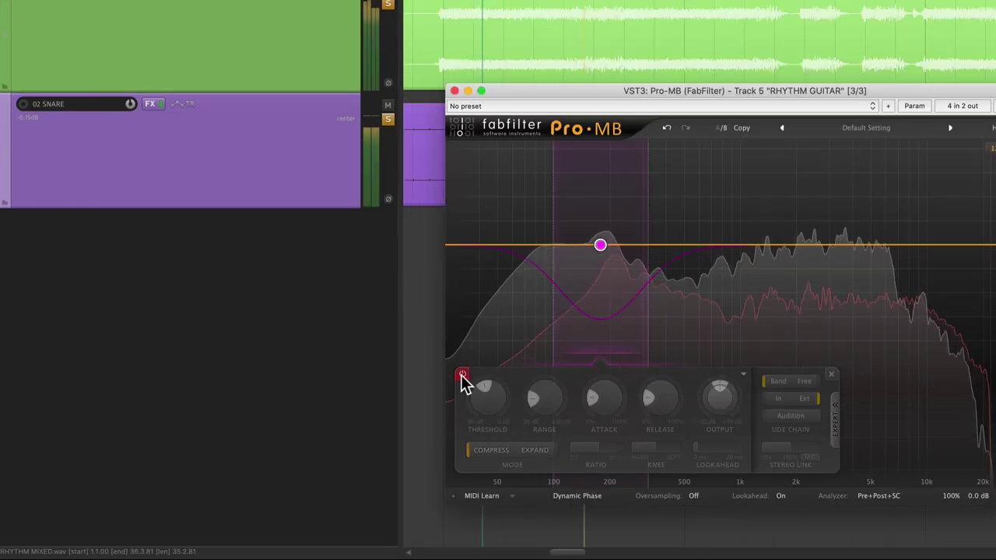
click(461, 376)
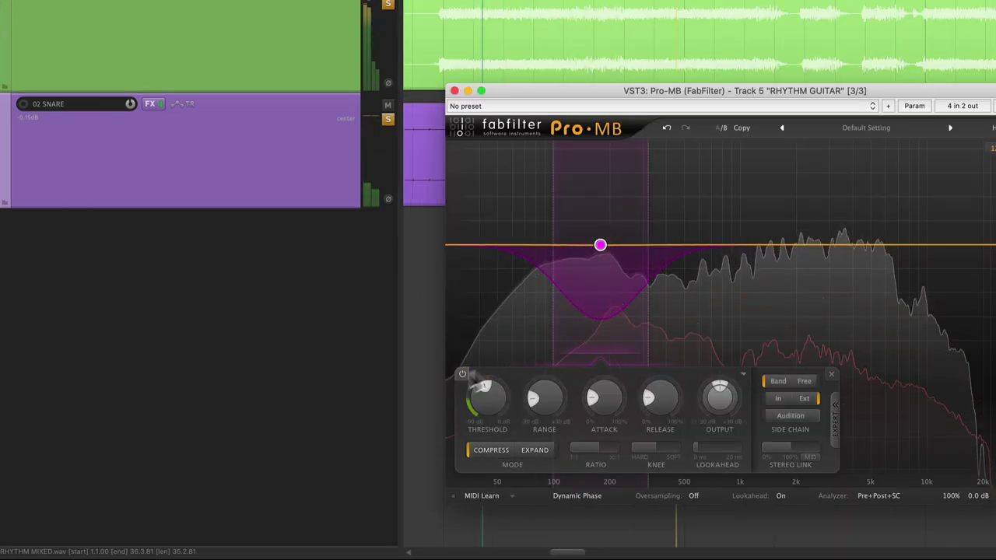
drag(646, 214, 806, 224)
key(space)
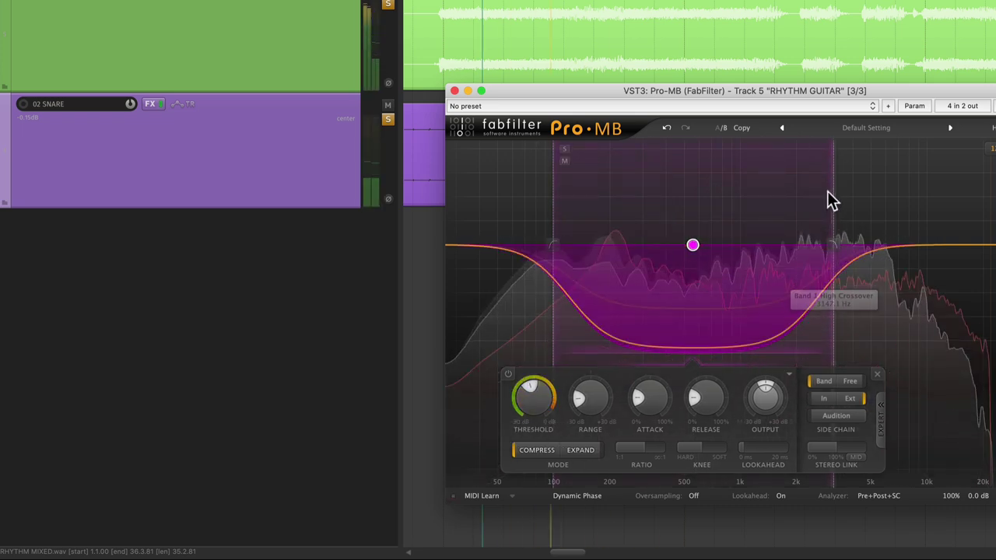
drag(833, 207, 640, 216)
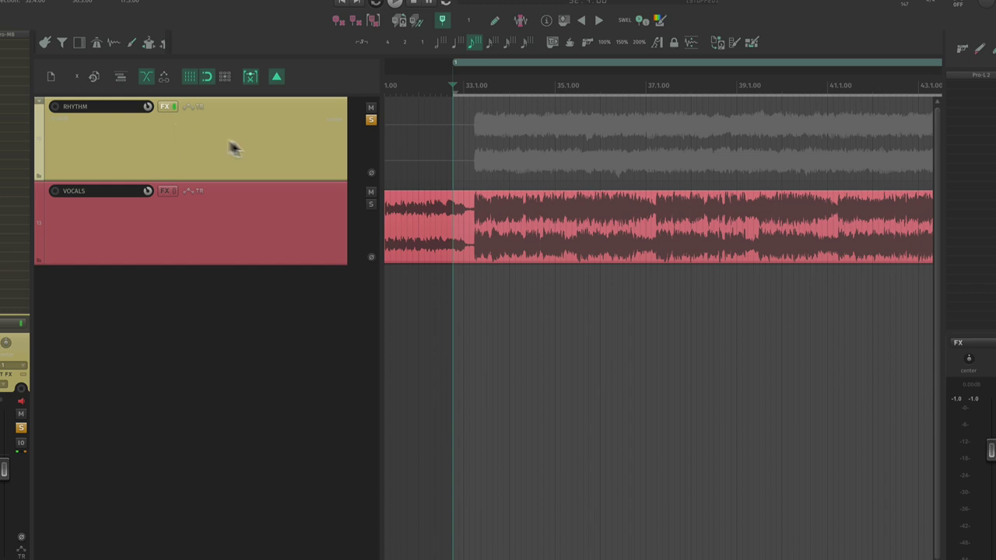
Step: Remove Pro-Q 3 from the RHYTHM folder's FX chain during playback
key(f)
key(space)
drag(587, 342, 612, 317)
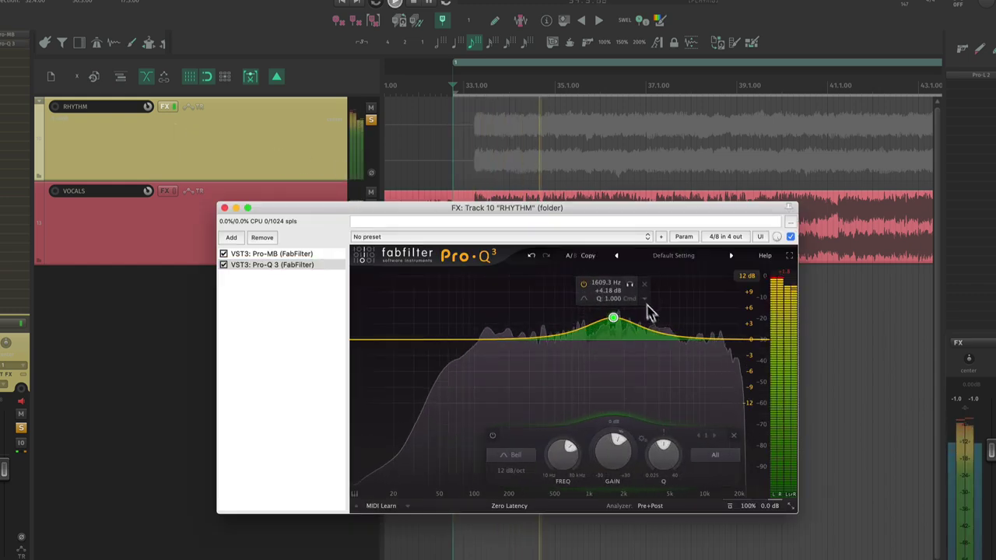
click(268, 241)
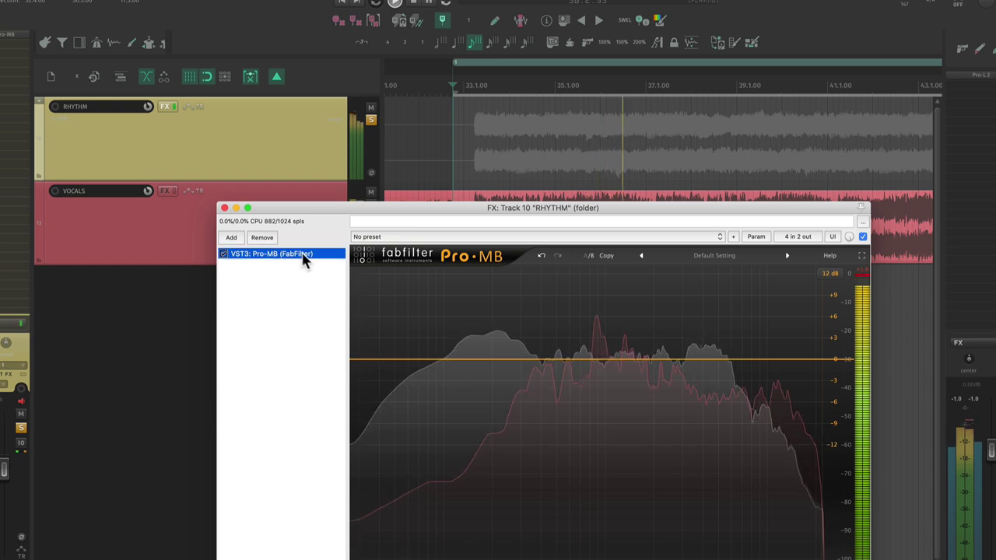
click(224, 208)
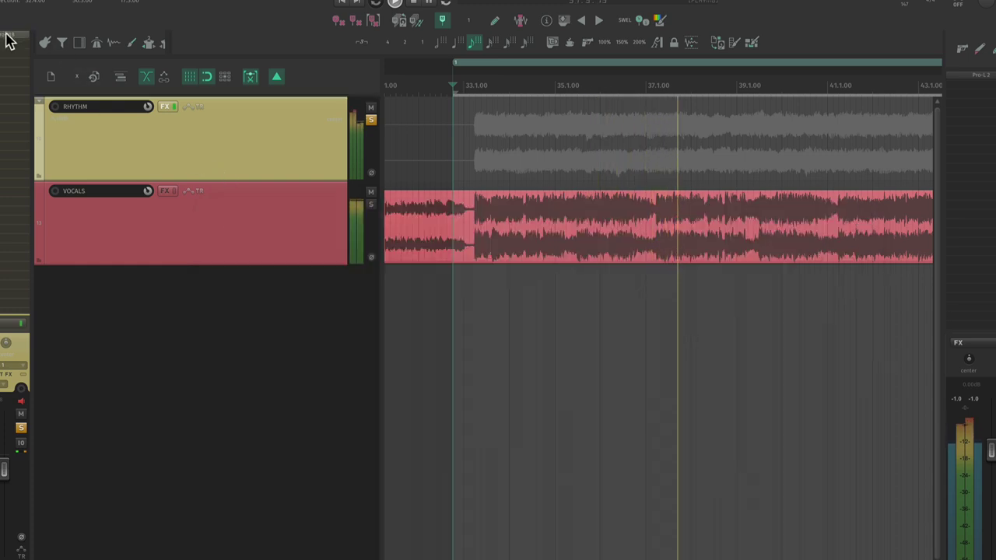
Step: Add a Pro-MB band on RHYTHM spanning about 1 kHz to 3.4 kHz
click(165, 106)
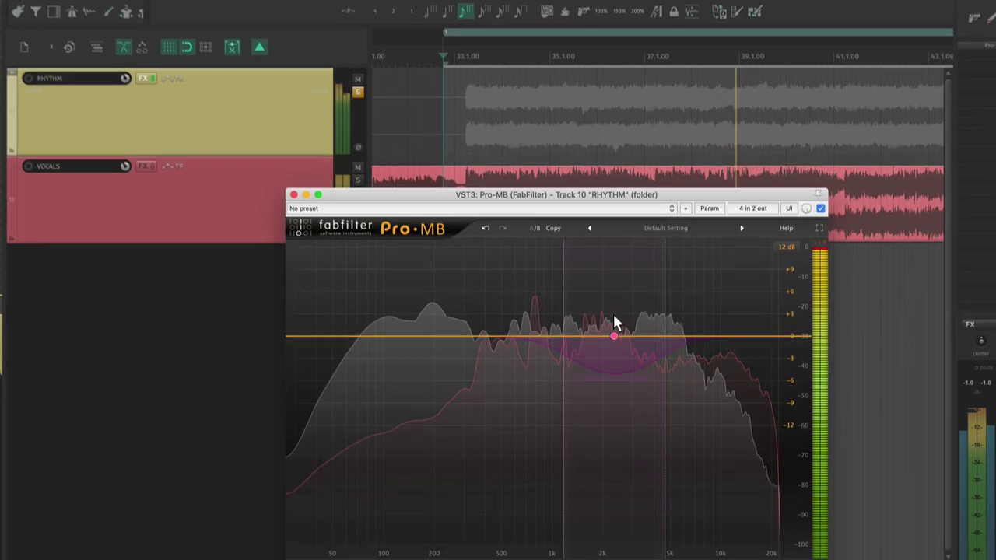
click(614, 331)
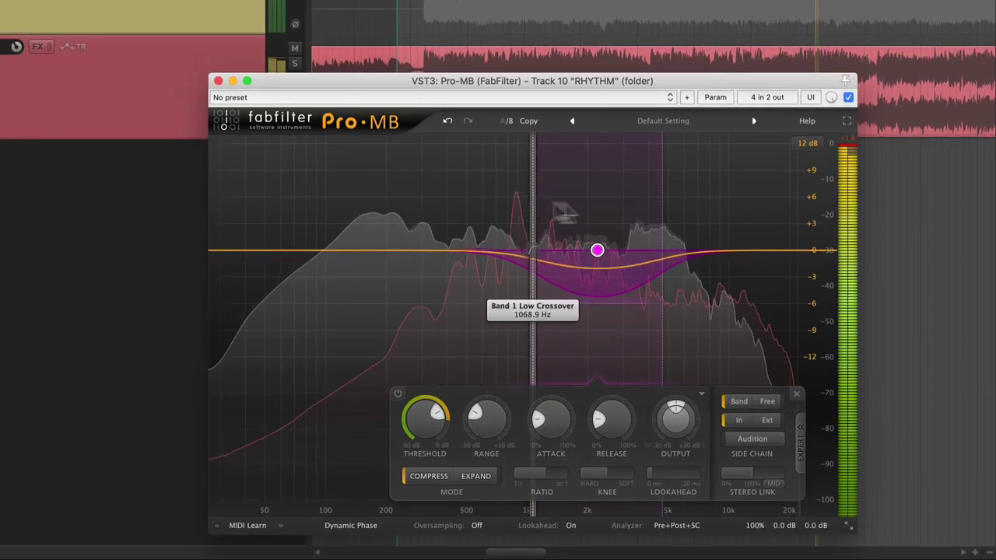
drag(661, 216, 632, 215)
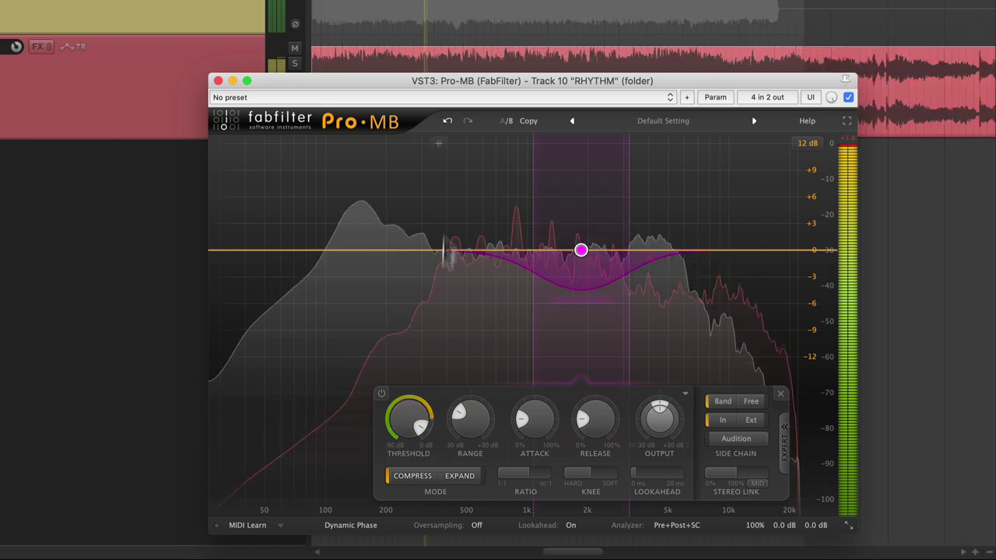
click(241, 61)
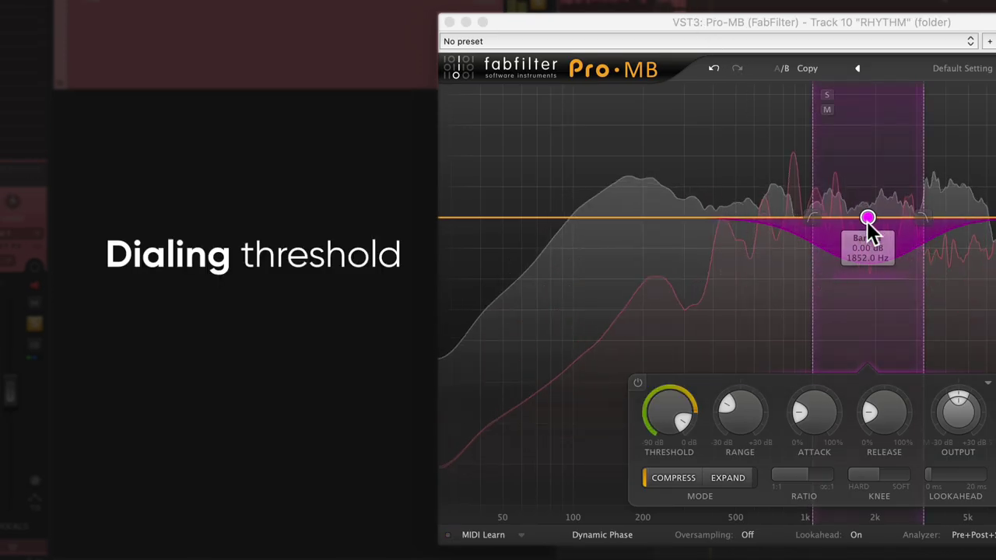
Step: Lower the RHYTHM band's threshold to about -27.11 dB and extend its low crossover to about 260 Hz
drag(667, 411, 589, 490)
drag(808, 150, 674, 169)
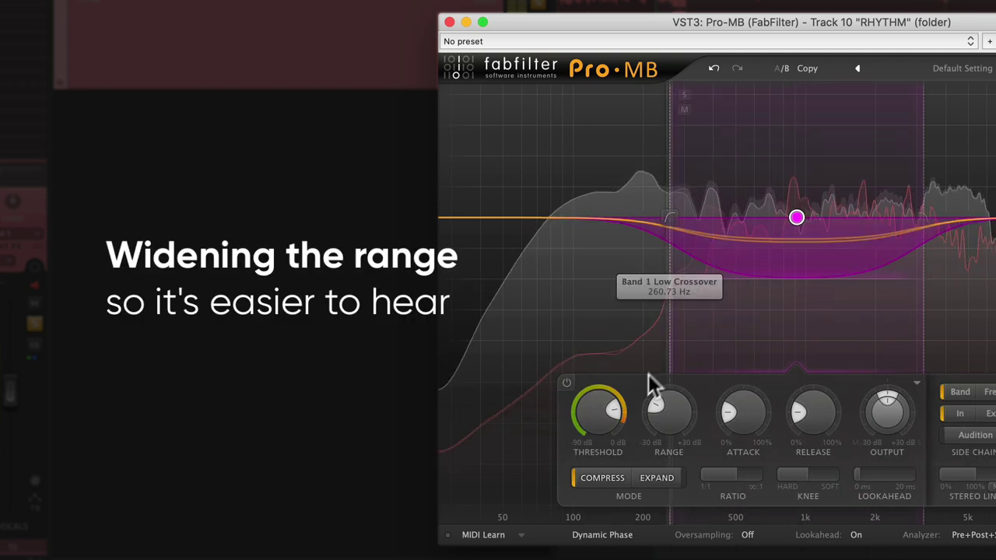
drag(601, 411, 603, 385)
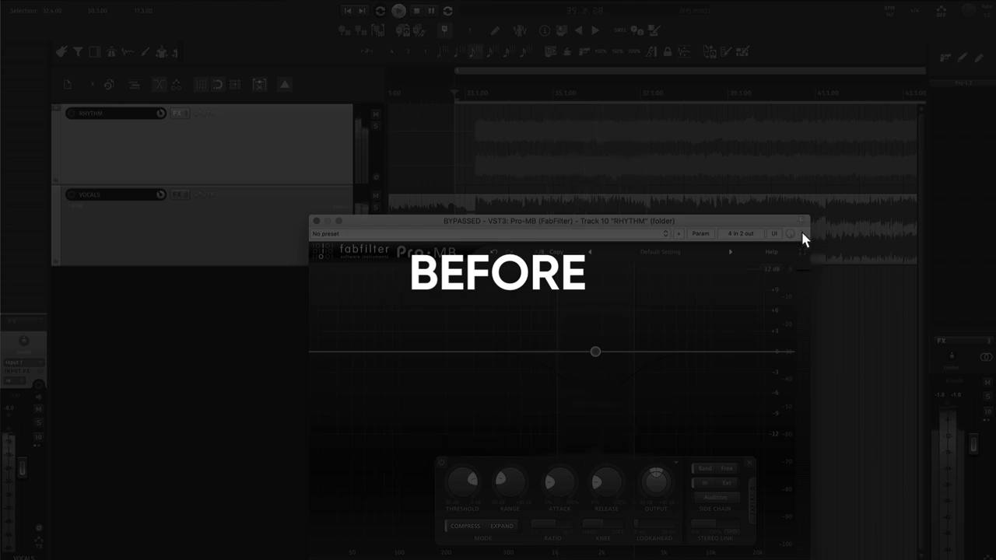
Step: Re-enable the RHYTHM Pro-MB ducking compressor to hear the after version
click(804, 234)
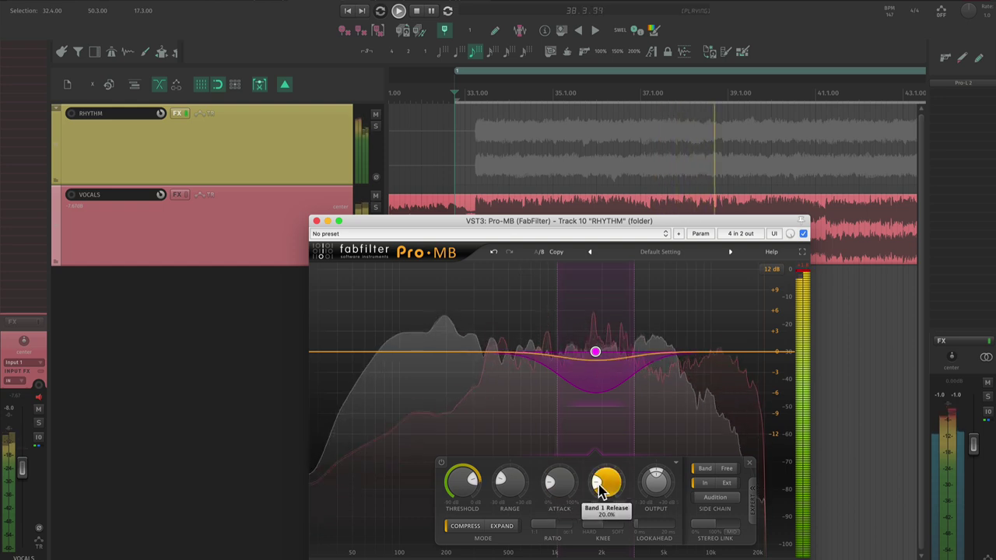
mouse_move(599, 487)
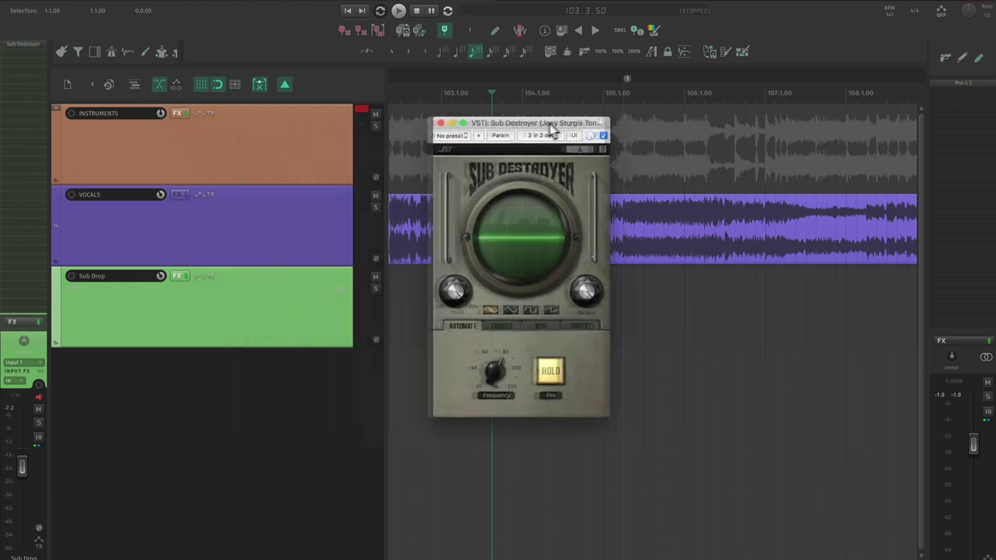
Step: Bring the Sub Destroyer into view, show its trigger frequency settings, and fire a test drop
drag(552, 127, 563, 132)
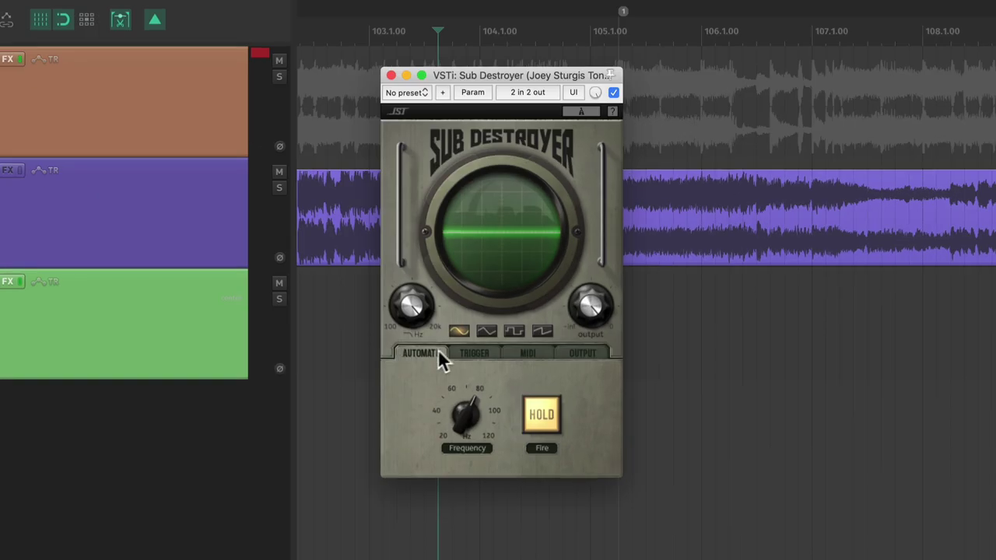
click(460, 352)
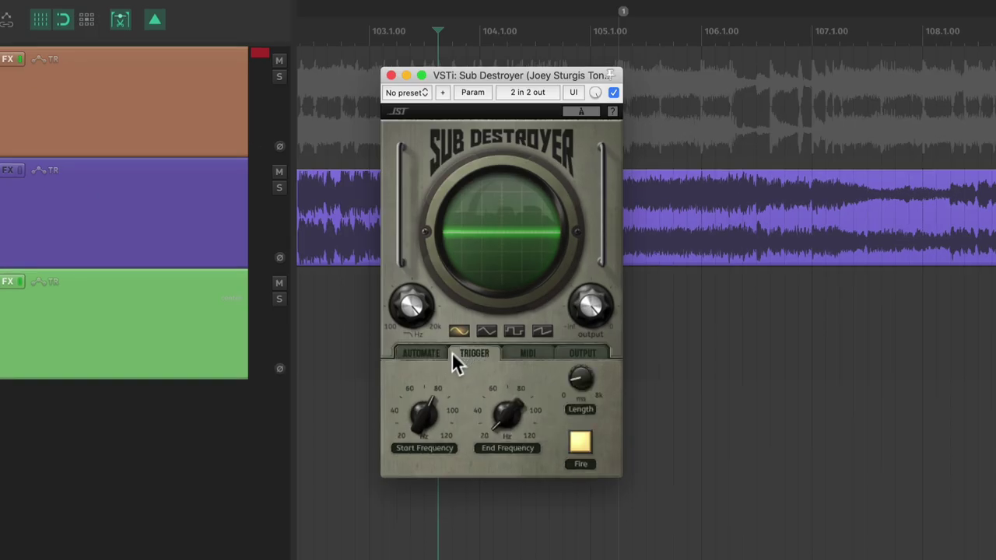
click(580, 440)
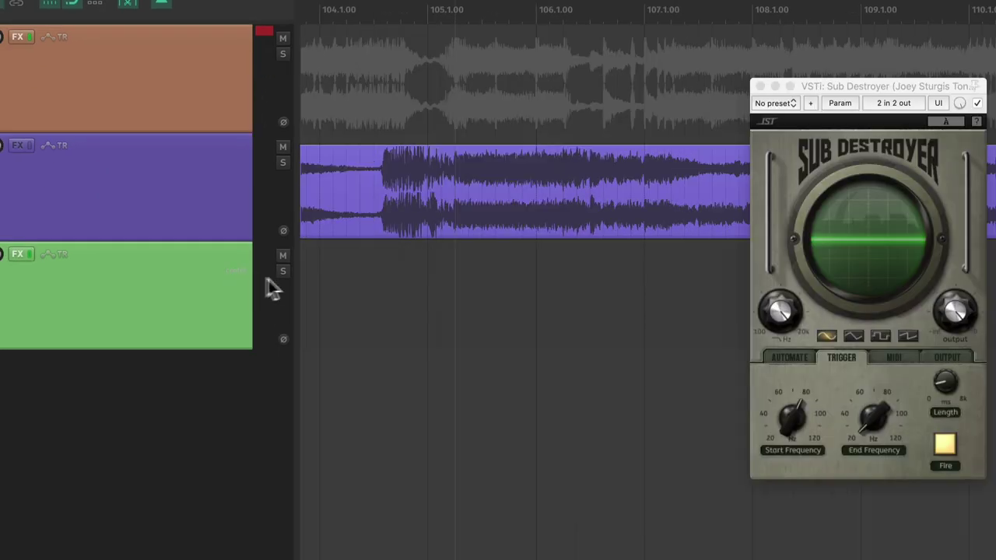
Step: Add a Trigger Fire envelope pulse just after bar 105 on Sub Drop and play it back
double_click(475, 409)
drag(470, 417, 451, 362)
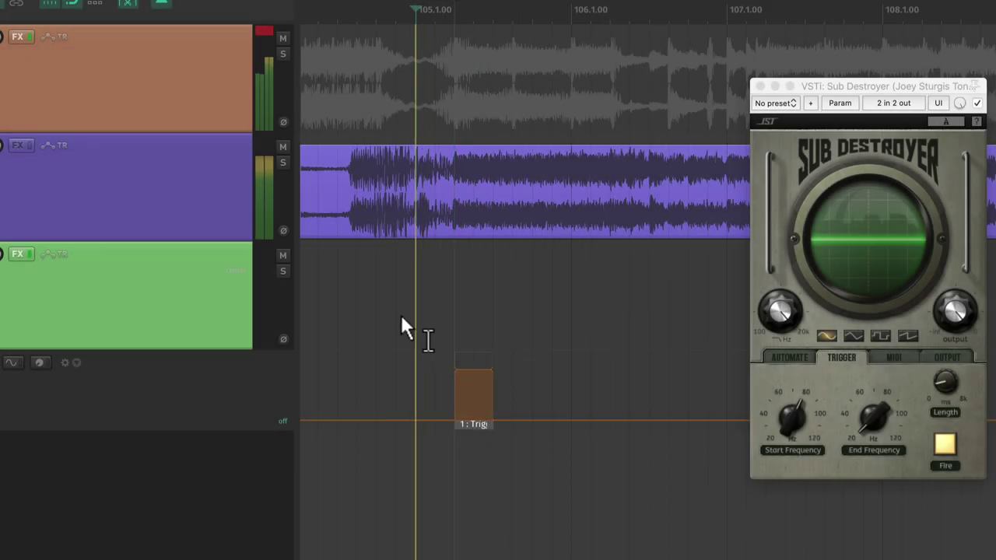
key(space)
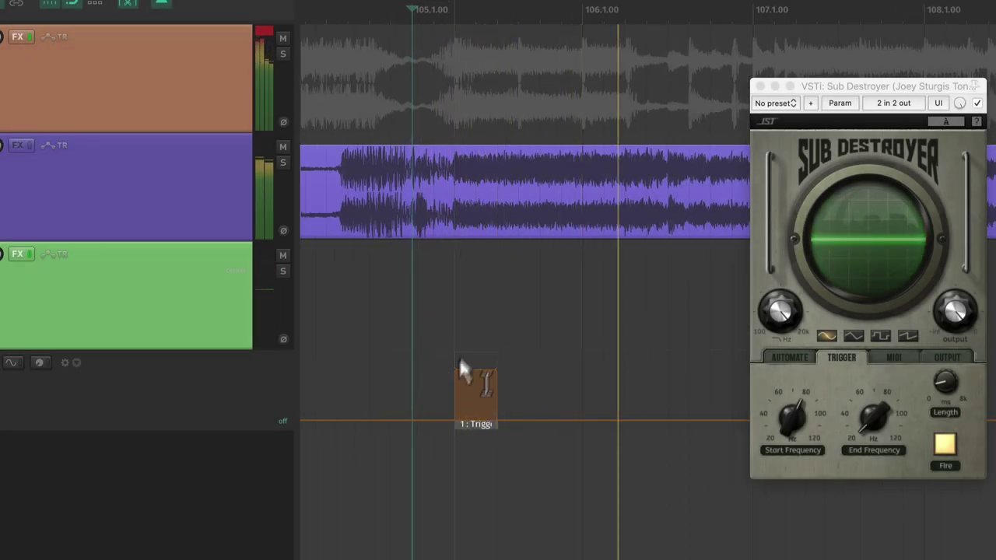
Step: Lower the drop's end frequency to about 30 Hz and audition the soloed Sub Drop track, lengthening it to about 1446 ms
mouse_move(799, 417)
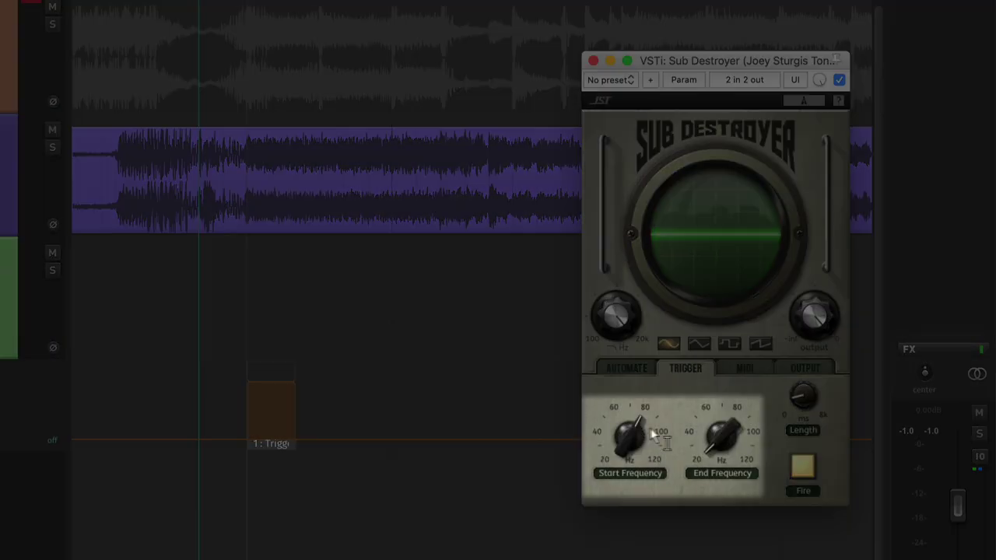
drag(720, 436, 722, 380)
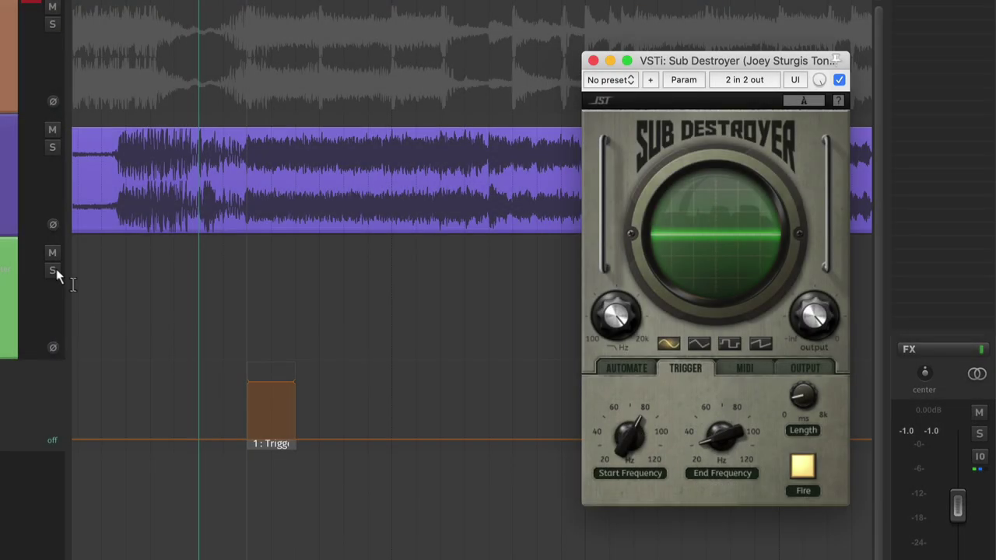
click(52, 269)
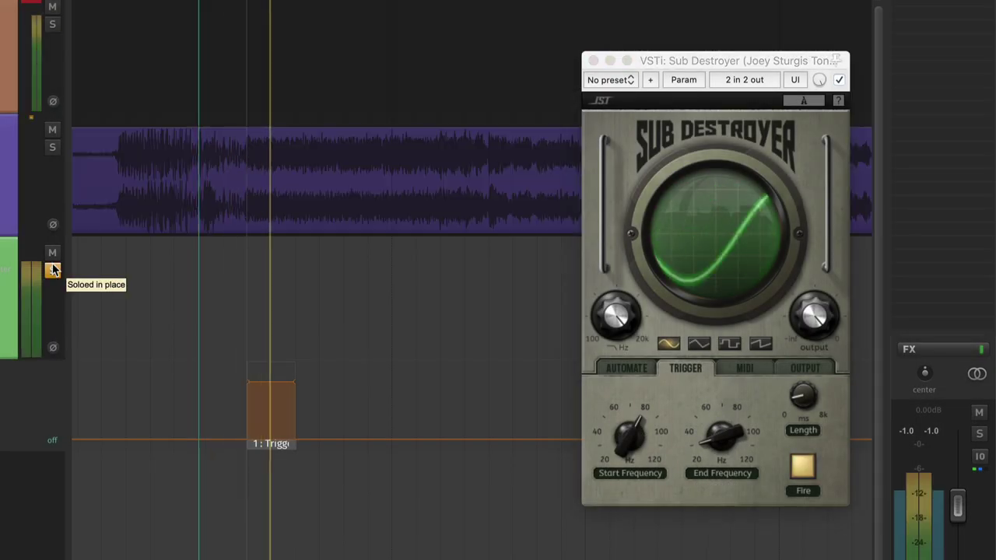
mouse_move(805, 396)
key(space)
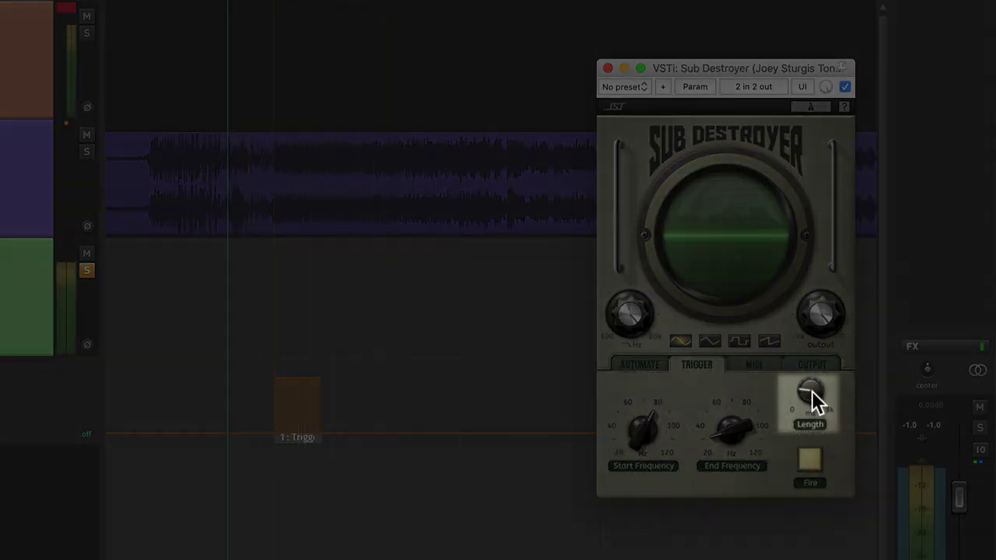
scroll(813, 393, up, 3)
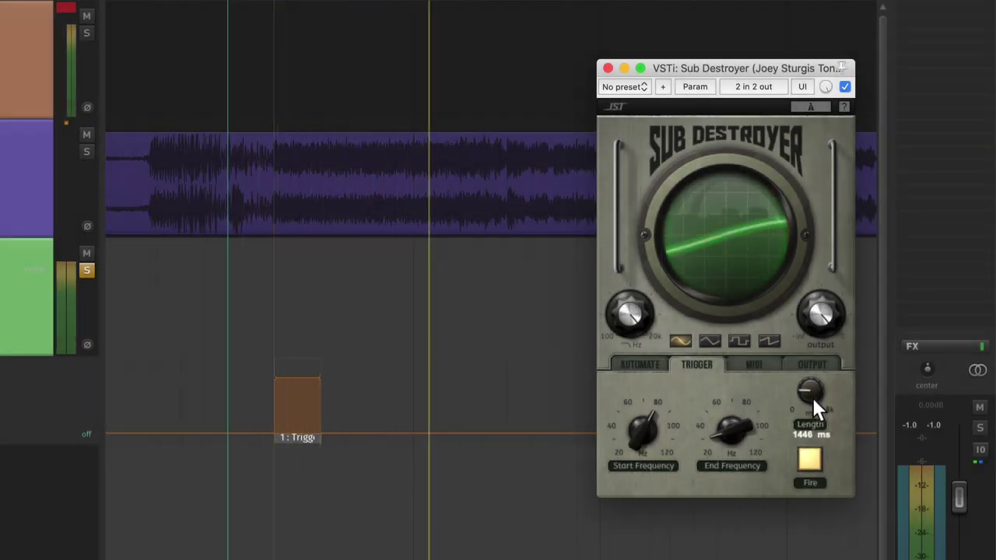
click(221, 340)
key(space)
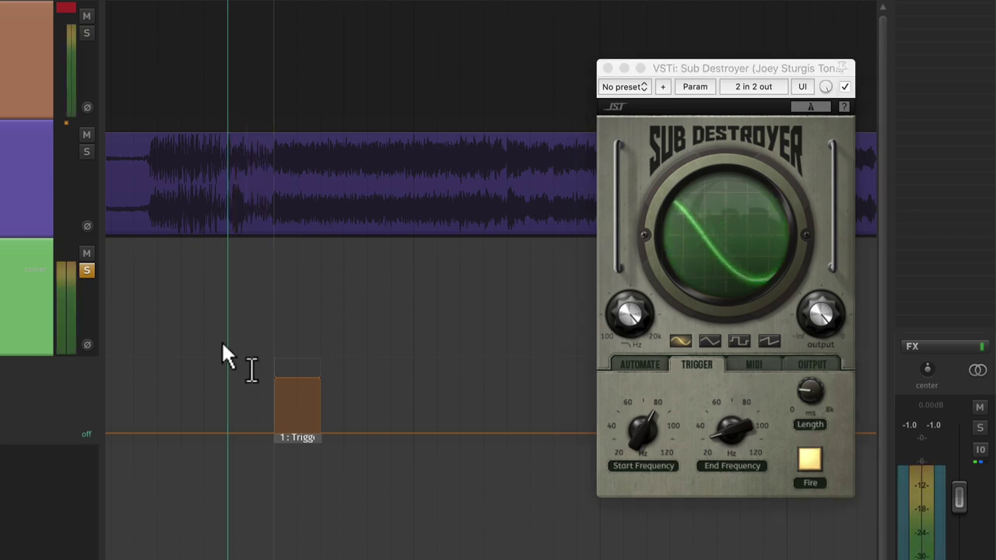
Step: On the Output page, raise the drop's Drive from 1.2 to 16.9 during playback
click(811, 364)
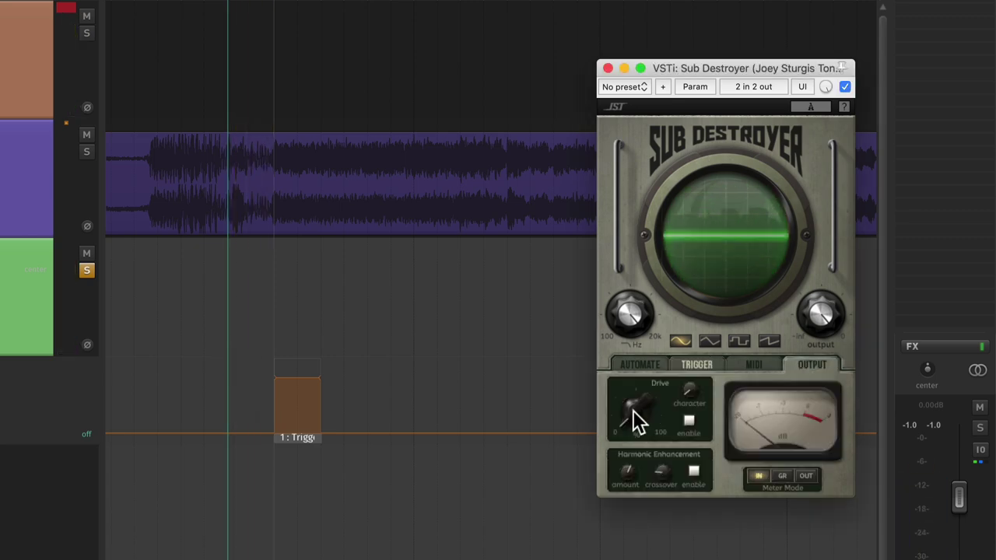
mouse_move(639, 407)
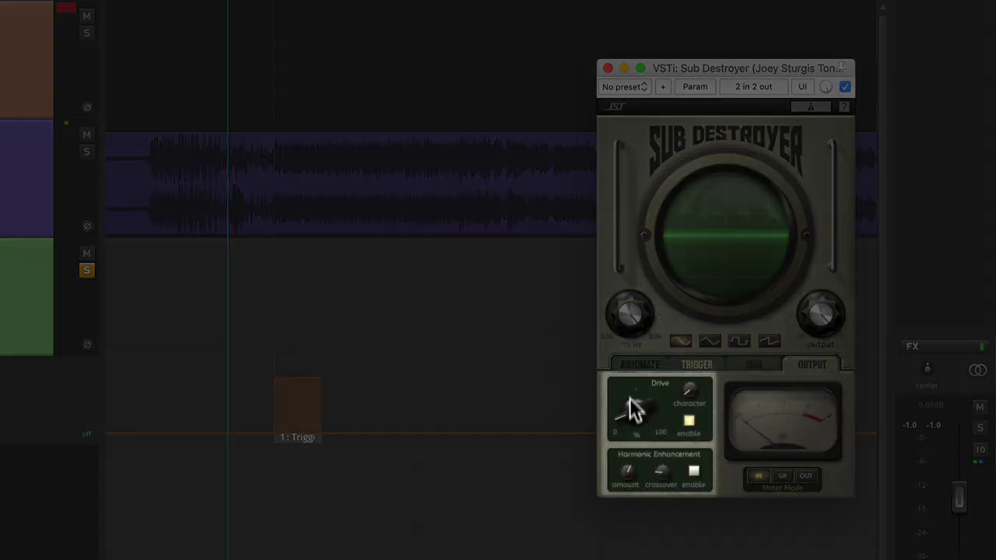
key(space)
mouse_move(631, 412)
mouse_down()
mouse_move(631, 378)
mouse_move(632, 401)
mouse_up()
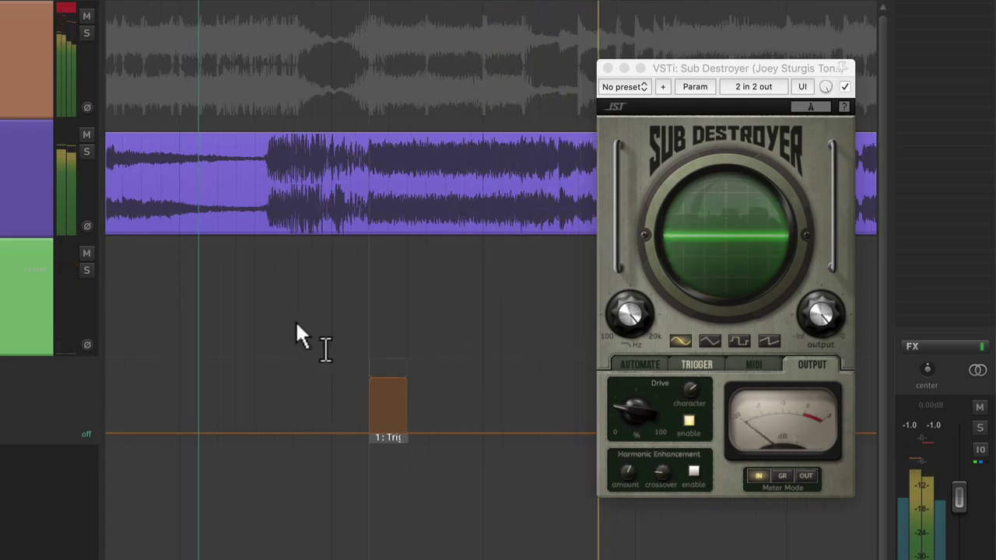
key(space)
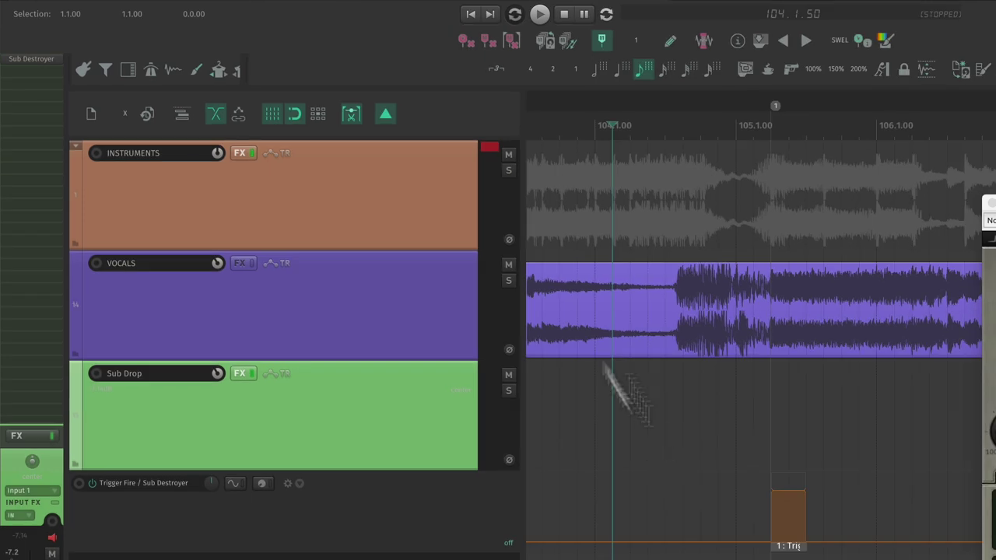
Step: Select the INSTRUMENTS folder track, expanding and collapsing it to check its tracks
click(304, 165)
double_click(411, 246)
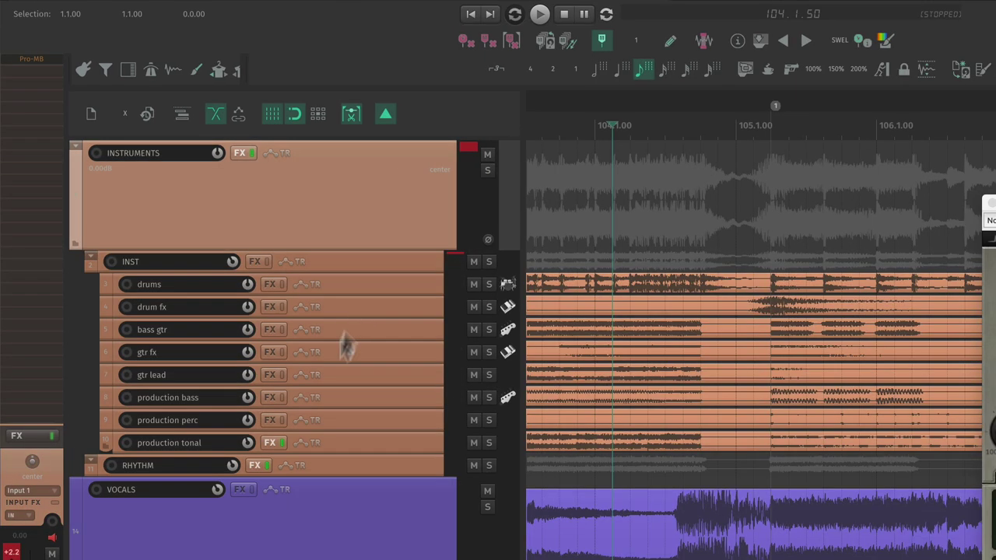
double_click(335, 245)
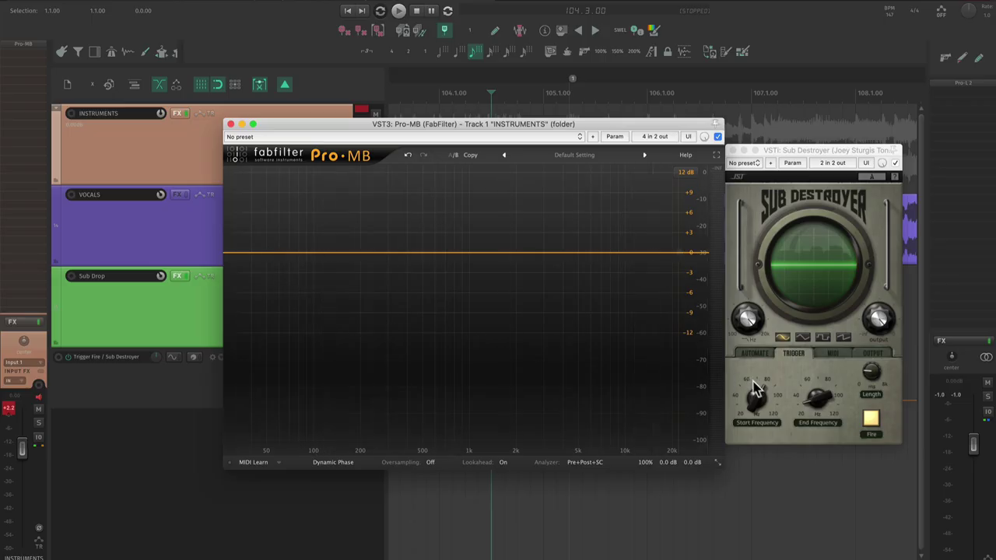
Step: Create a low compression band in Pro-MB with its upper edge at about 92 Hz
click(758, 392)
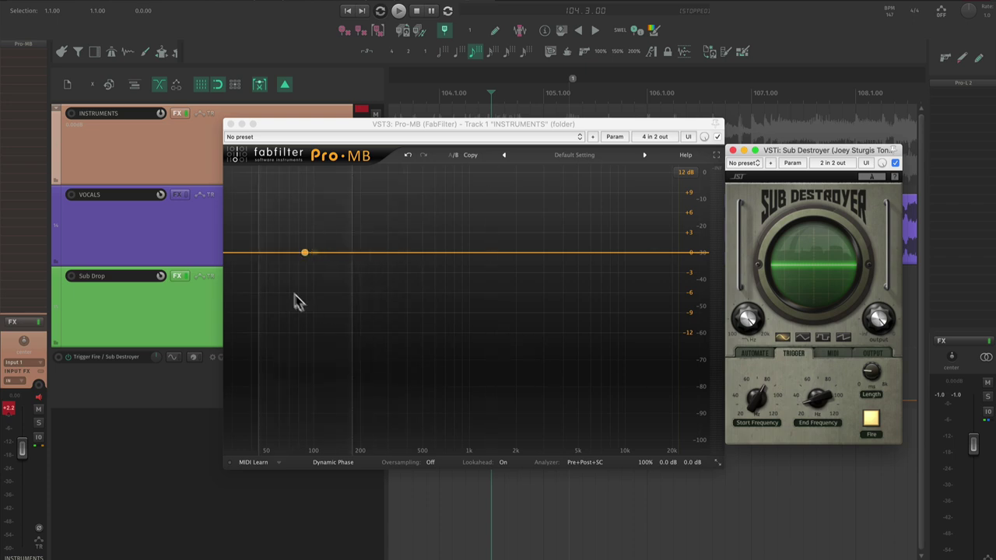
click(253, 254)
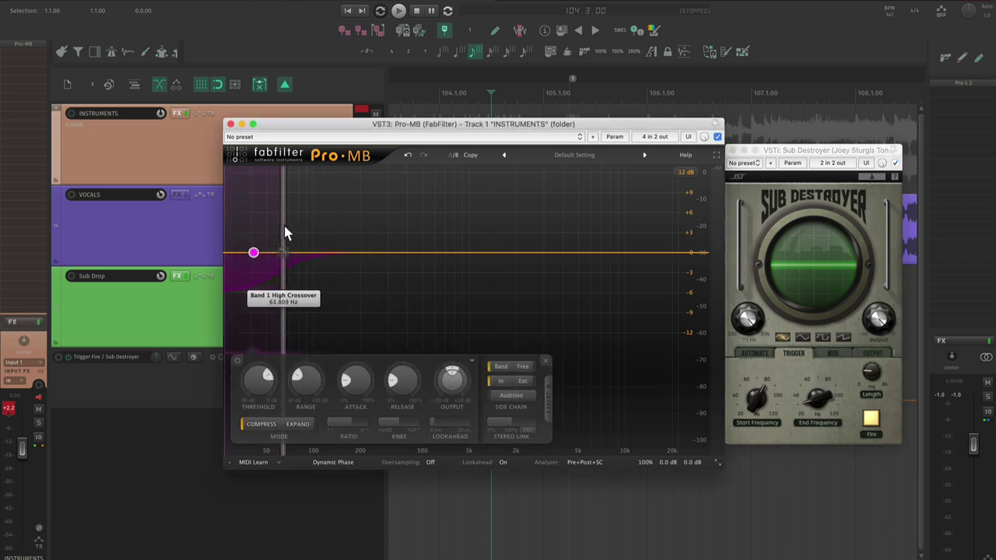
drag(286, 232, 303, 236)
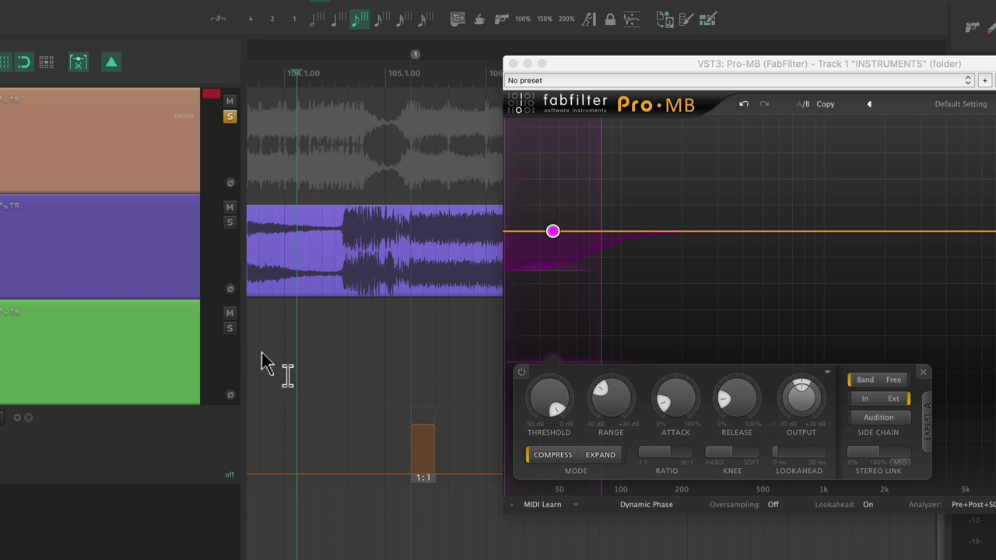
Step: Play from just before the drop and set the low band's threshold to about -20.6 dB
click(261, 358)
key(space)
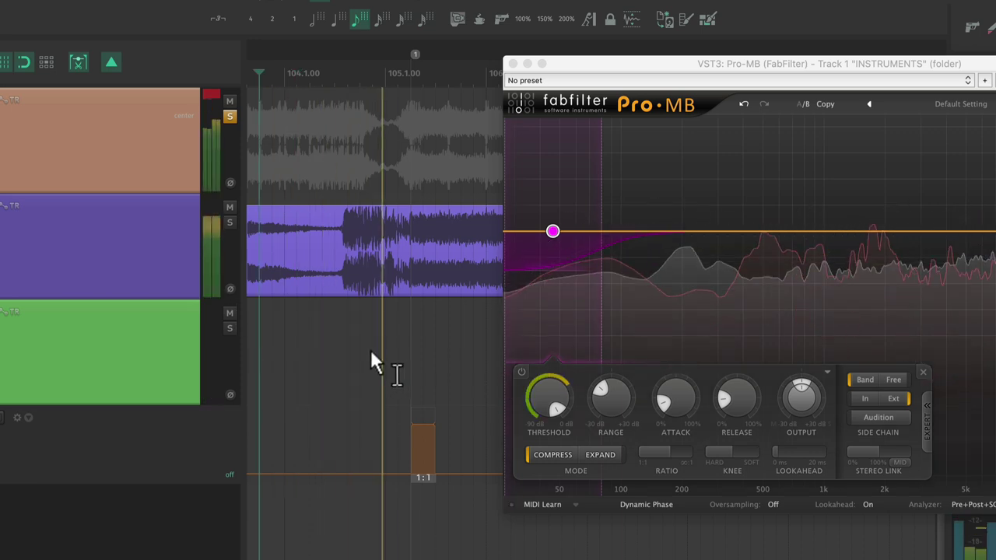
key(space)
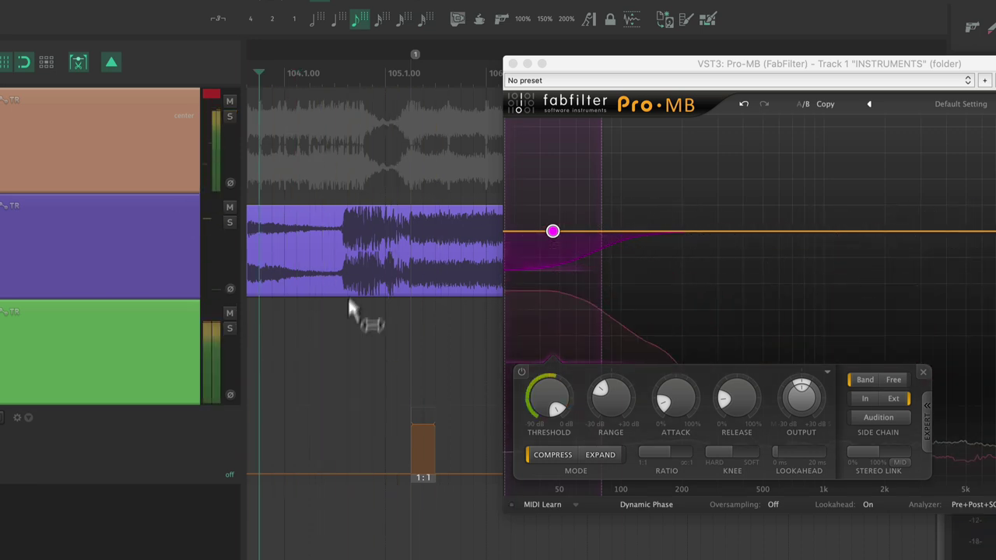
click(311, 362)
key(space)
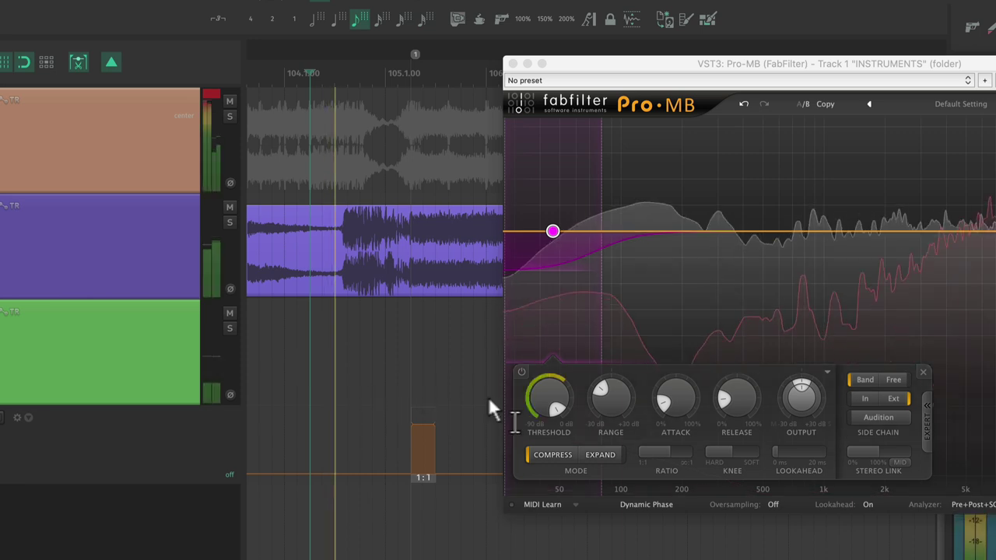
click(547, 402)
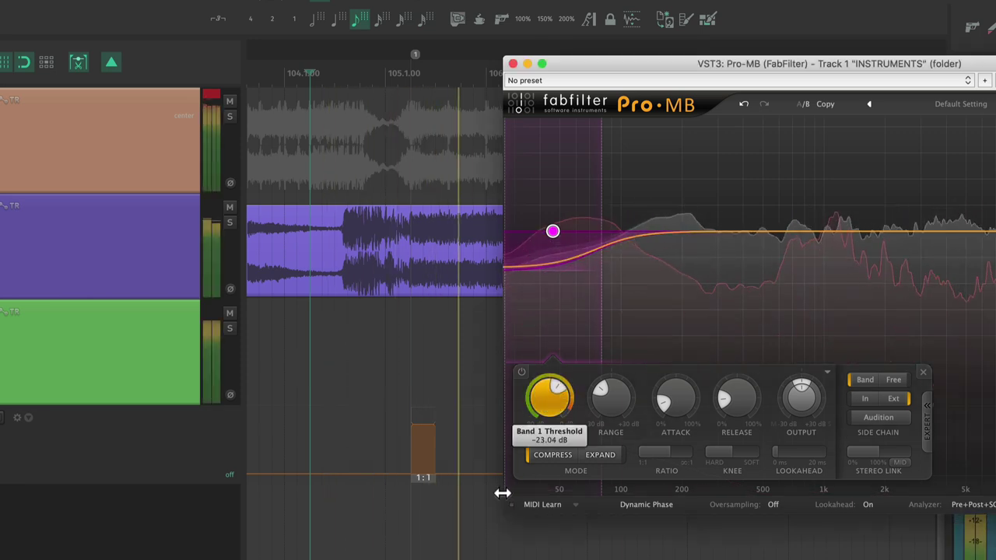
mouse_move(545, 400)
mouse_down()
mouse_move(537, 423)
mouse_move(538, 379)
mouse_move(542, 402)
mouse_up()
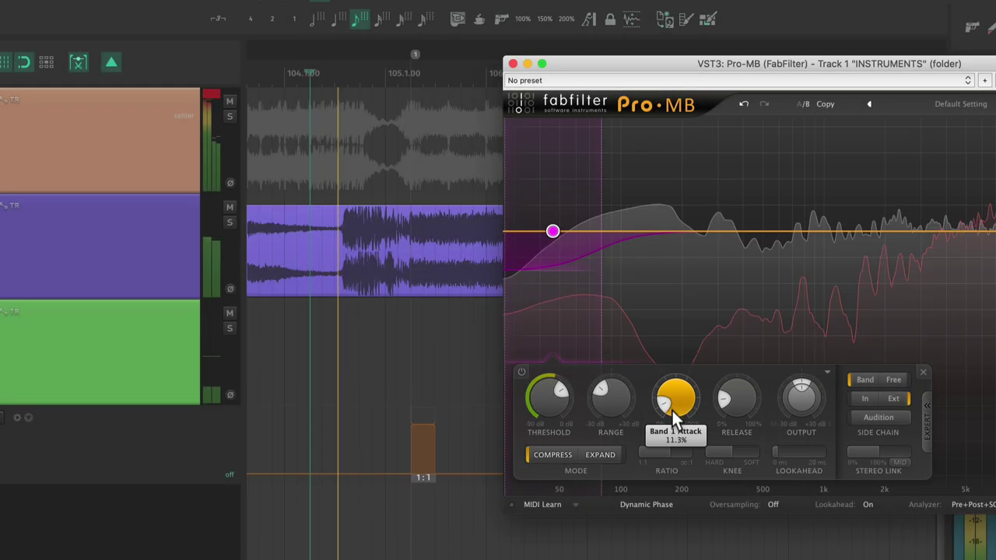
Step: Set the low band's attack and release to 0% and its range to about -4.57 dB
drag(682, 409, 653, 498)
drag(743, 399, 707, 519)
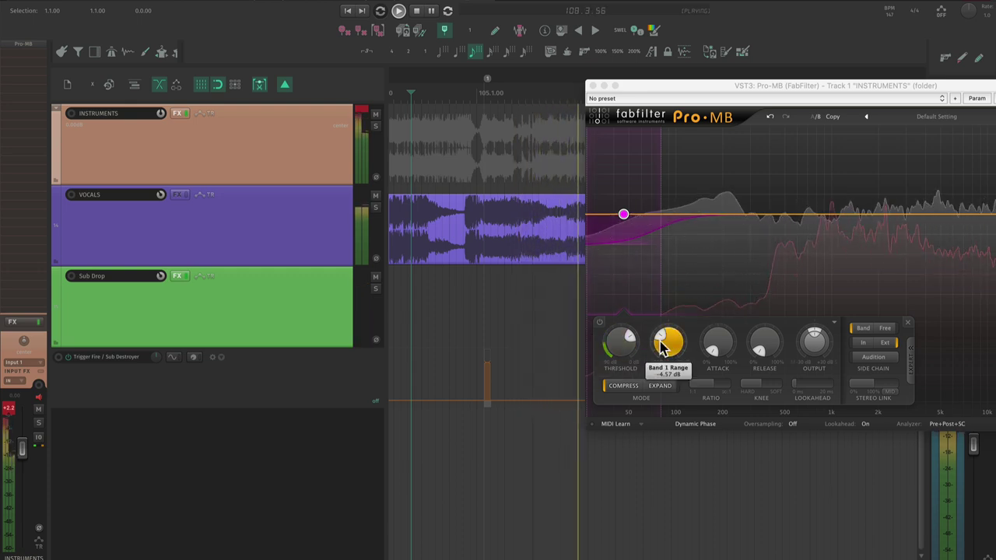
scroll(562, 330, down, 2)
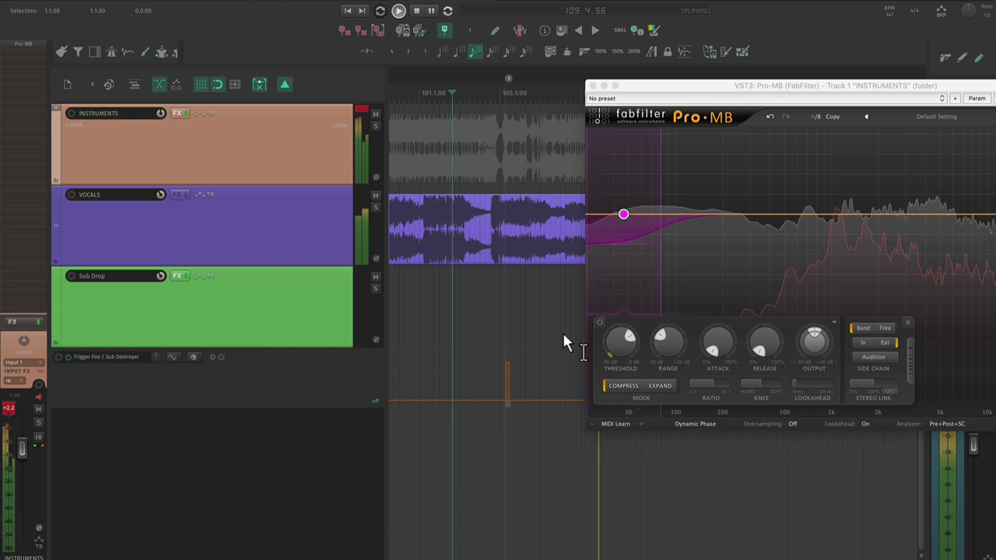